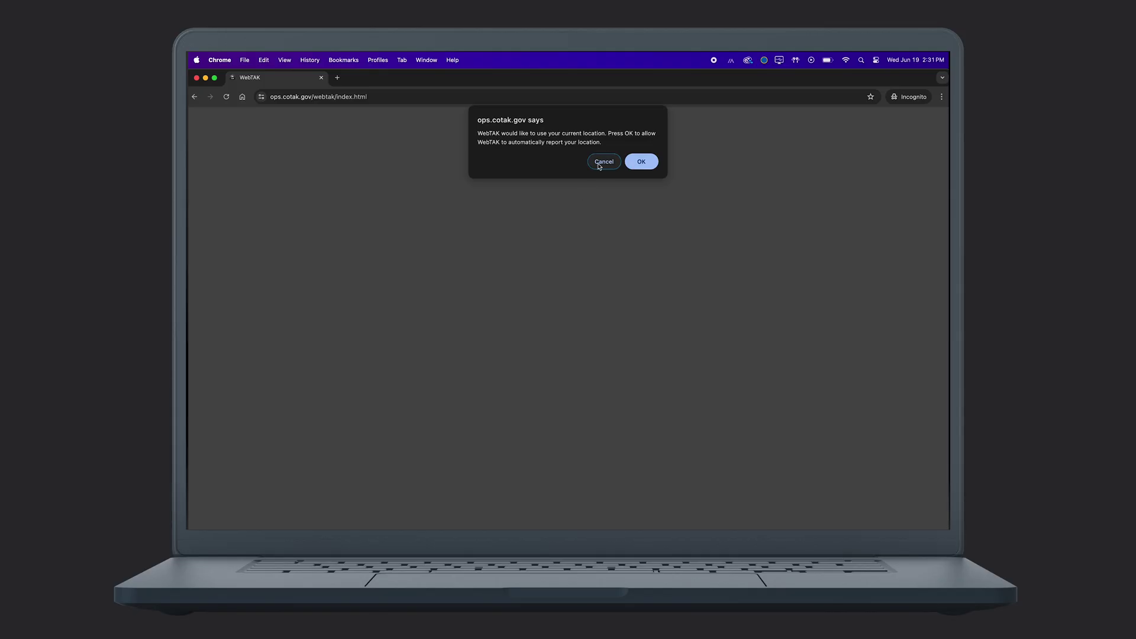
# - Decline WebTAK's automatic location reporting once the client loads
pyautogui.click(599, 168)
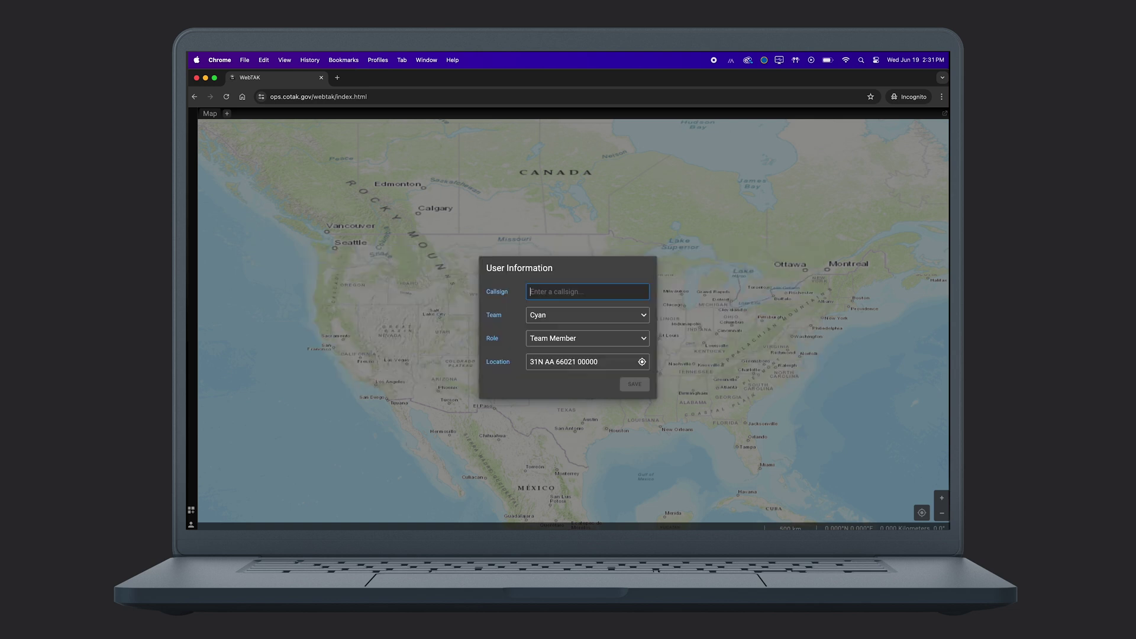
# - Enter the callsign DFPC Smith CH-32 and choose Yellow as the team
pyautogui.write('DFPC Smith CH-32')
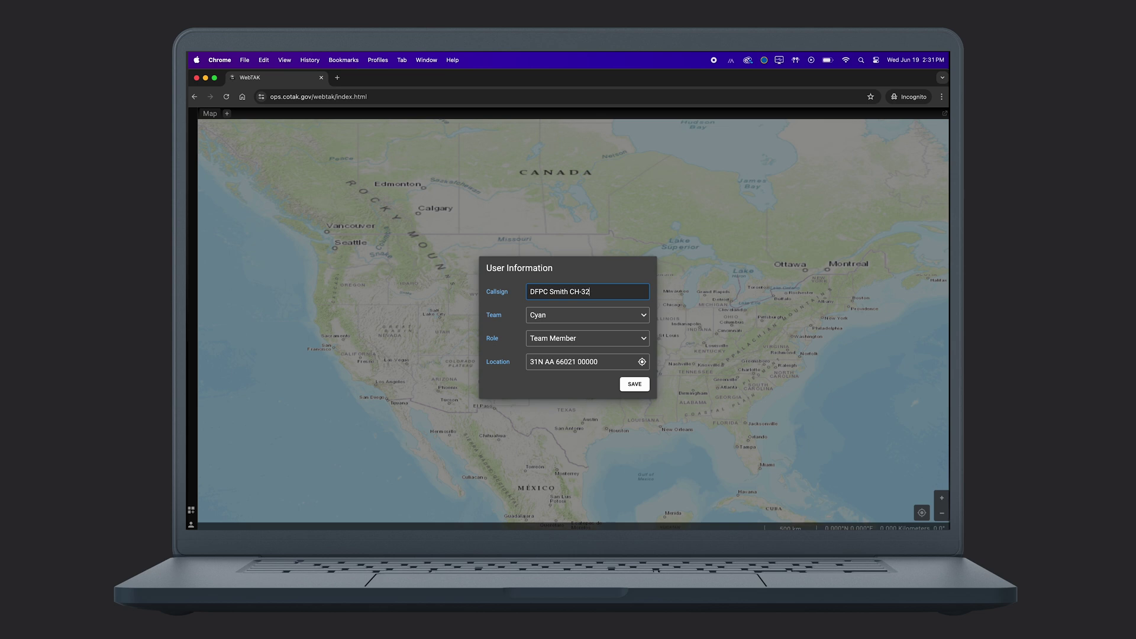
pyautogui.click(613, 315)
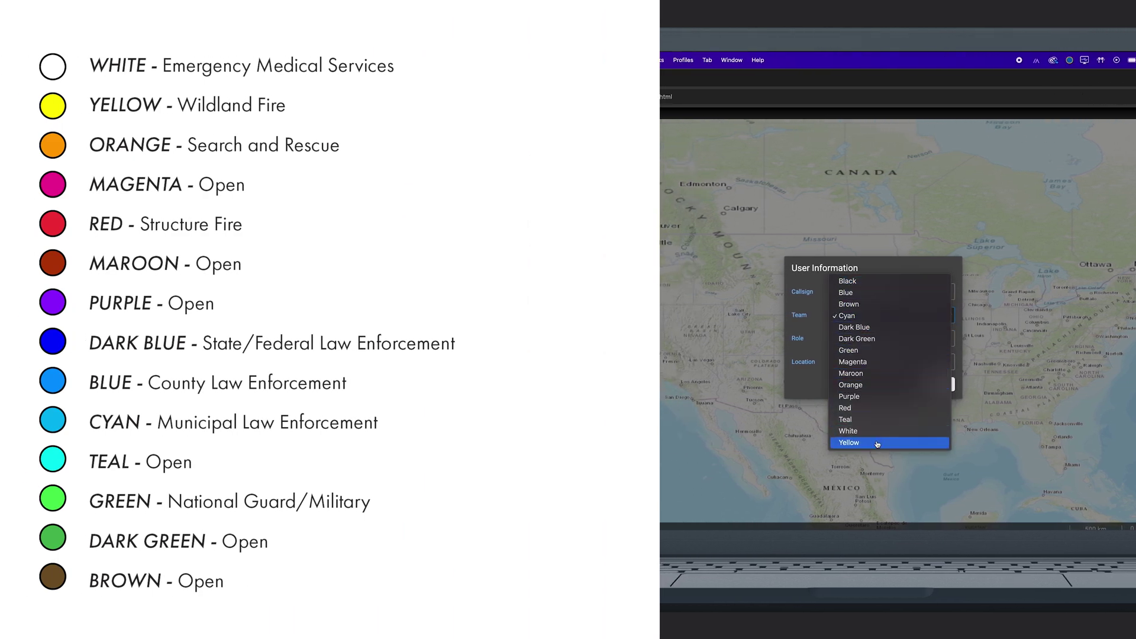
pyautogui.click(876, 444)
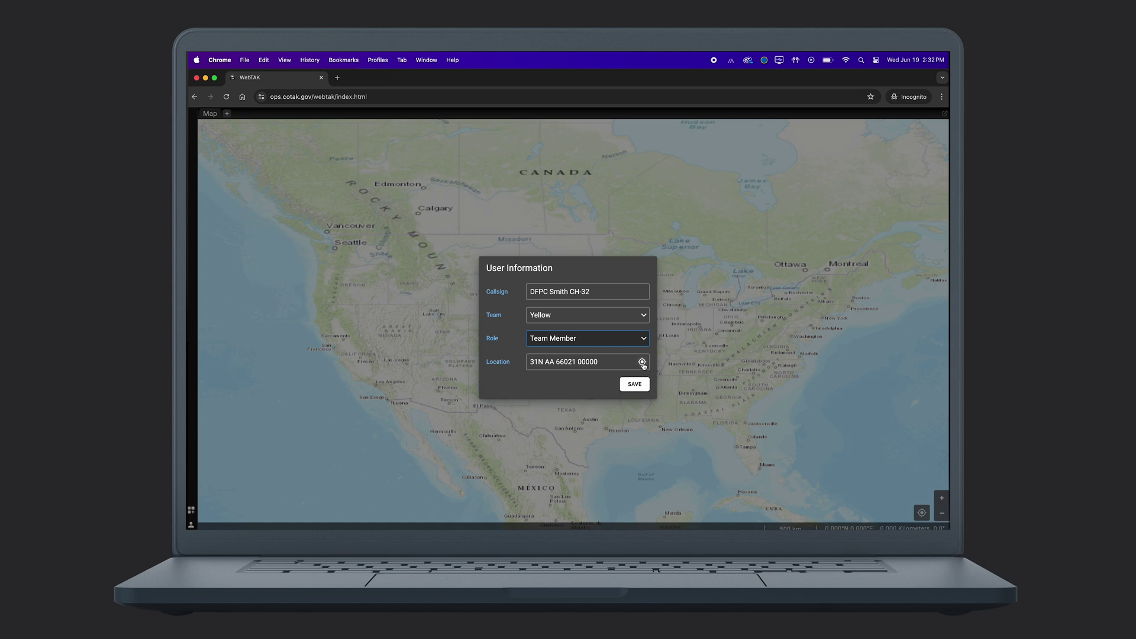
# - Decline location sharing in both WebTAK's update prompt and the browser's location request
pyautogui.click(642, 362)
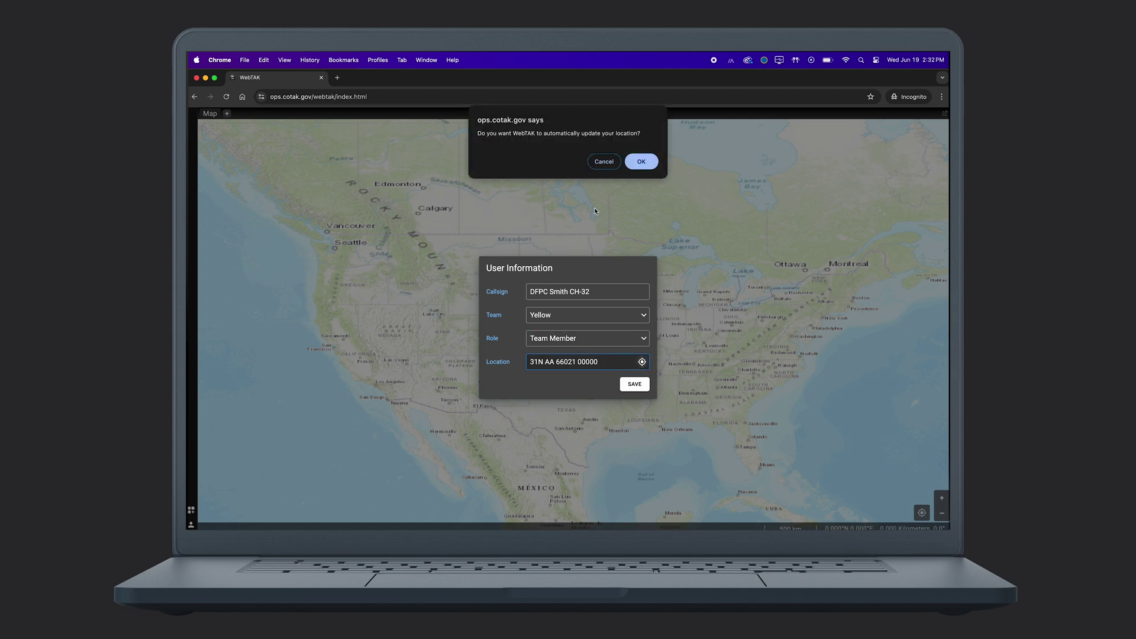
pyautogui.click(604, 162)
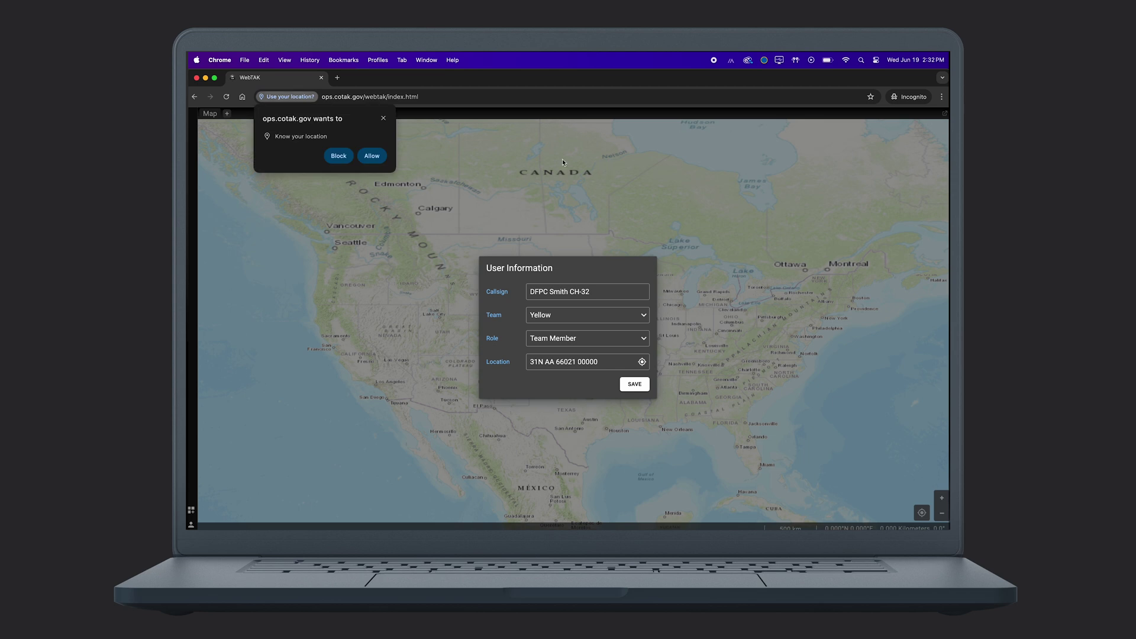
pyautogui.click(385, 118)
# - Zoom and pan the map until Colorado is centred, then reopen user information
pyautogui.click(635, 386)
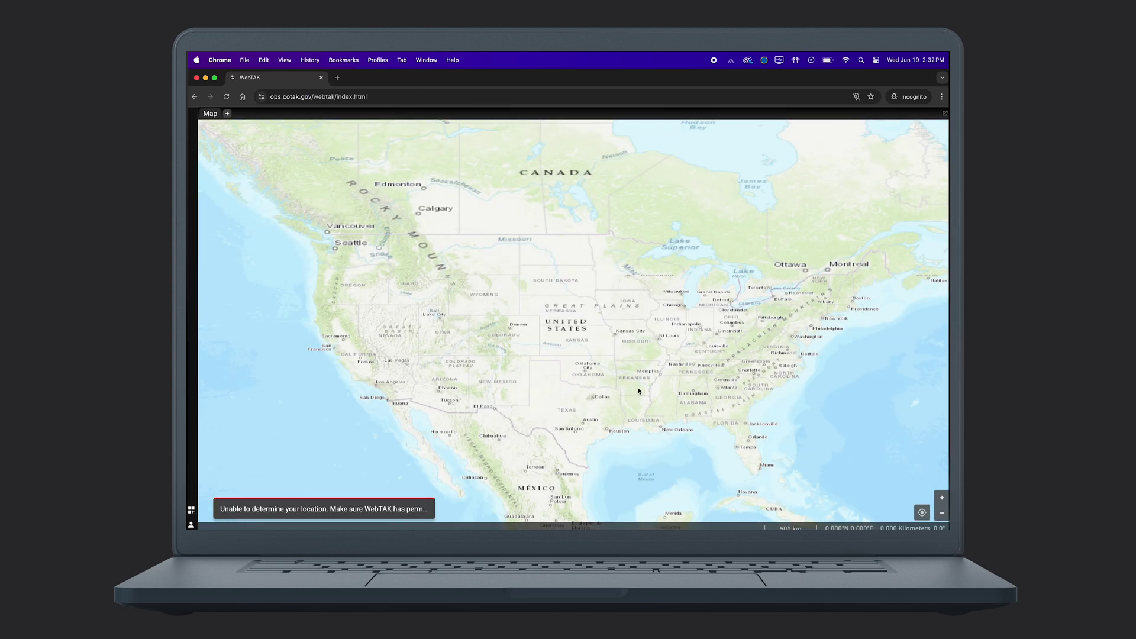
pyautogui.scroll(3, 535, 347)
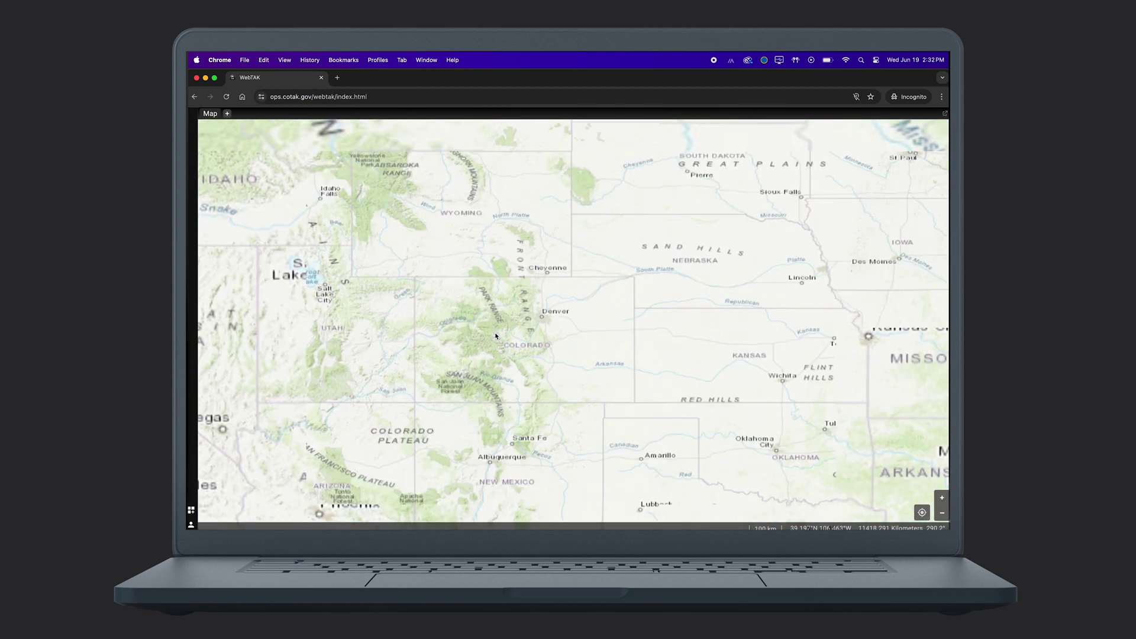
pyautogui.moveTo(535, 347)
pyautogui.mouseDown()
pyautogui.moveTo(592, 322)
pyautogui.moveTo(723, 342)
pyautogui.moveTo(601, 385)
pyautogui.moveTo(479, 272)
pyautogui.mouseUp()
pyautogui.scroll(2, 556, 263)
pyautogui.scroll(2, 559, 269)
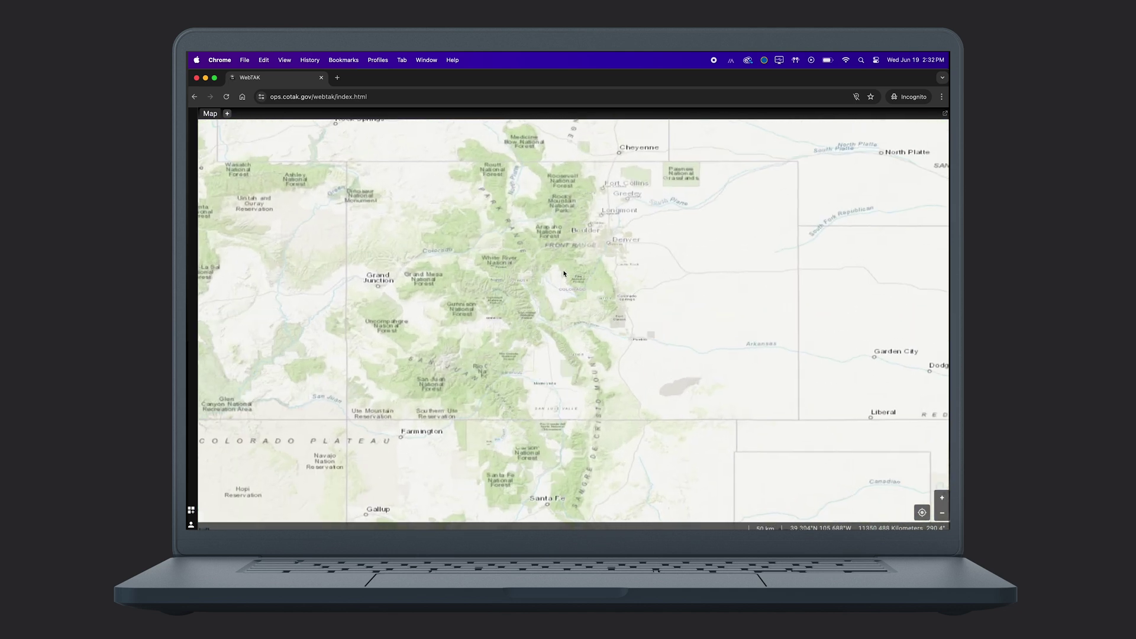
pyautogui.scroll(2, 563, 274)
pyautogui.scroll(-3, 563, 274)
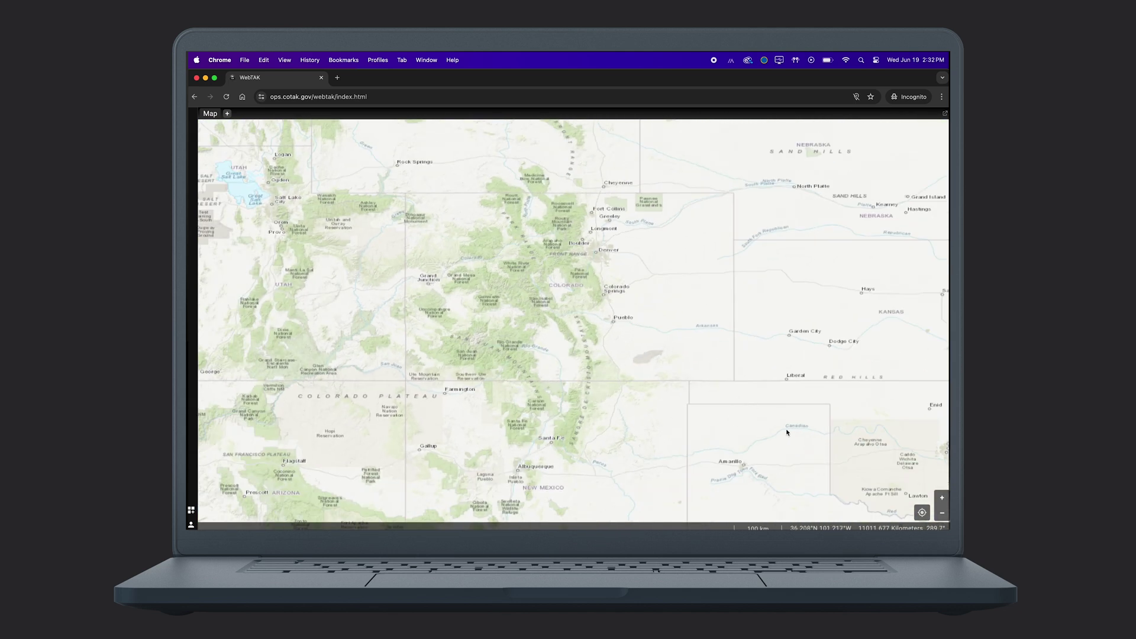
pyautogui.moveTo(583, 317); pyautogui.dragTo(583, 343)
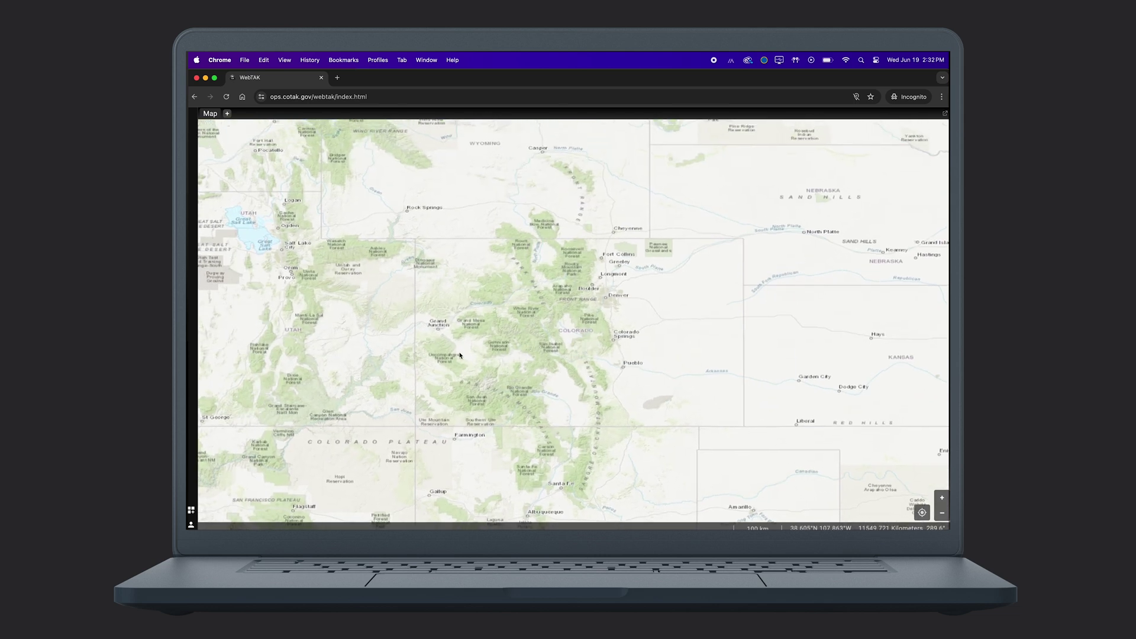
pyautogui.click(191, 523)
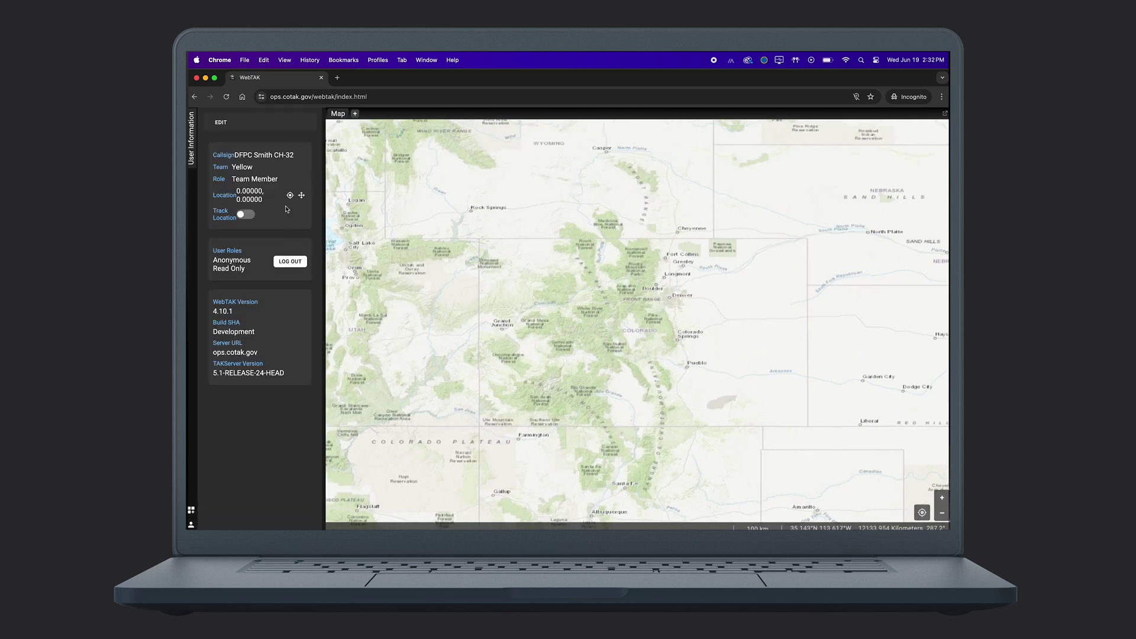
pyautogui.click(219, 123)
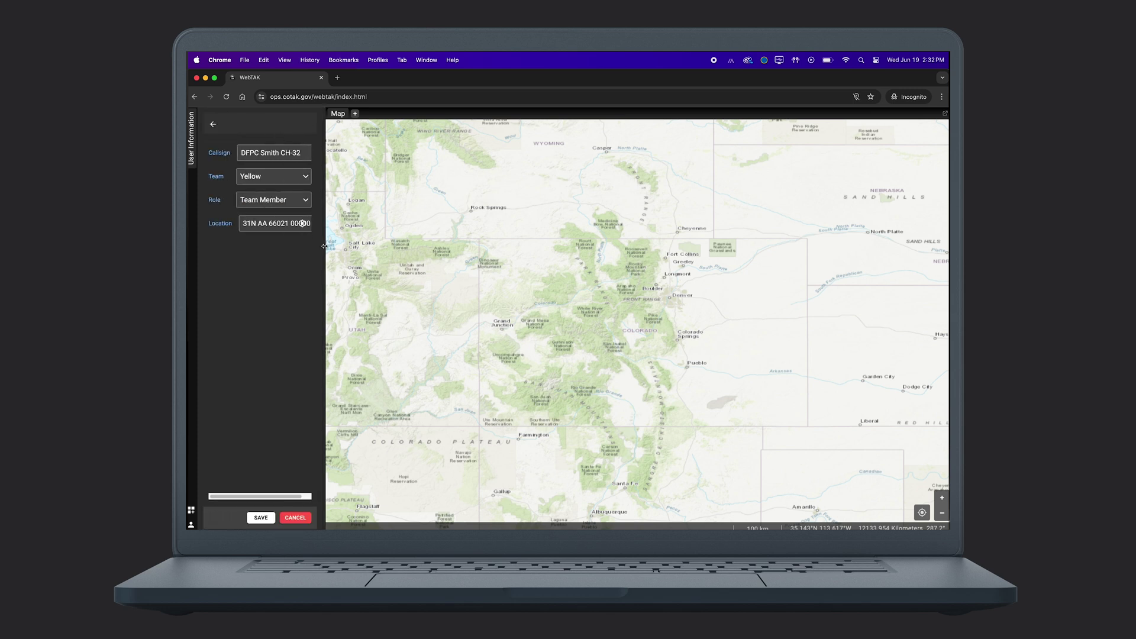
pyautogui.moveTo(324, 246); pyautogui.dragTo(359, 248)
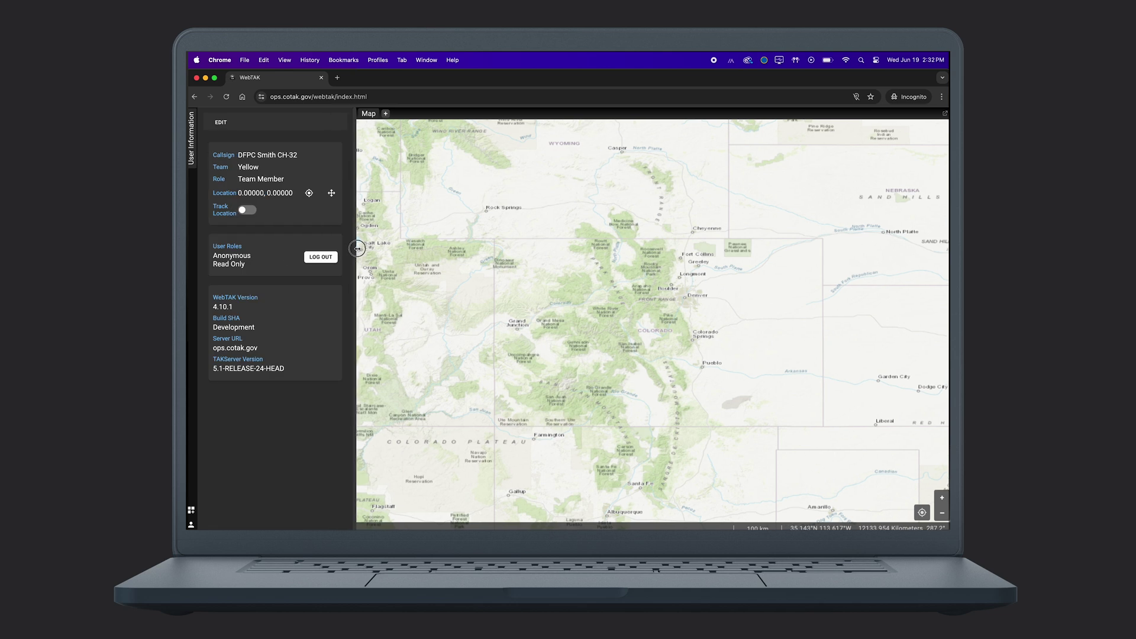
pyautogui.click(335, 194)
pyautogui.click(583, 303)
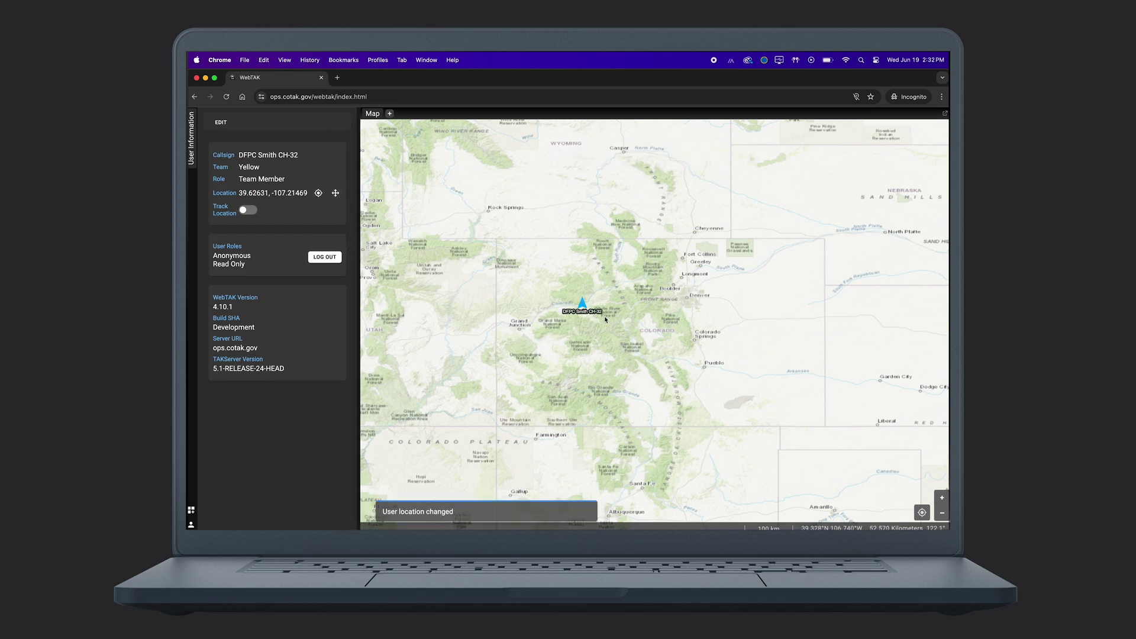
pyautogui.scroll(5, 583, 305)
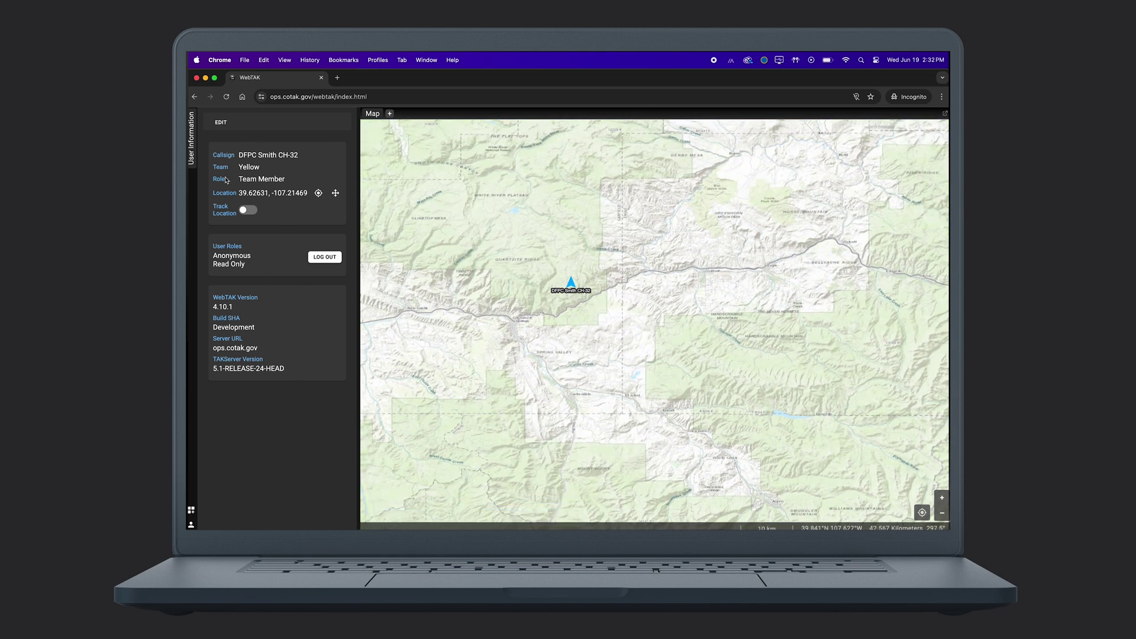
pyautogui.click(191, 139)
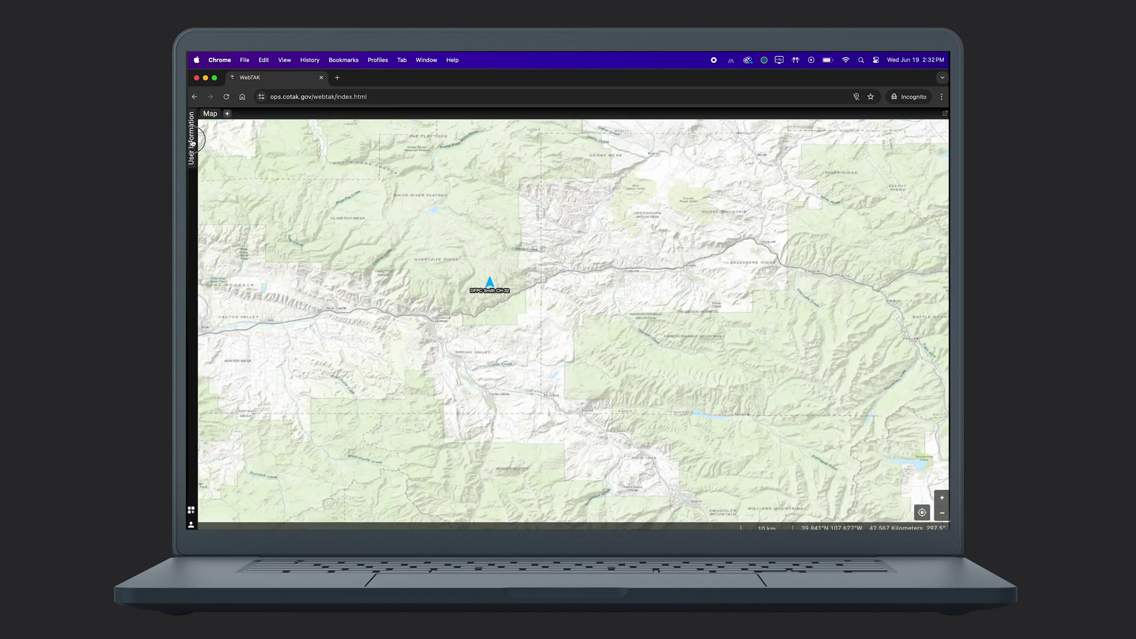
# - Hide the user information panel and recentre the map on the own-position marker
pyautogui.click(191, 139)
pyautogui.moveTo(359, 179); pyautogui.dragTo(194, 220)
pyautogui.moveTo(269, 309); pyautogui.dragTo(309, 337)
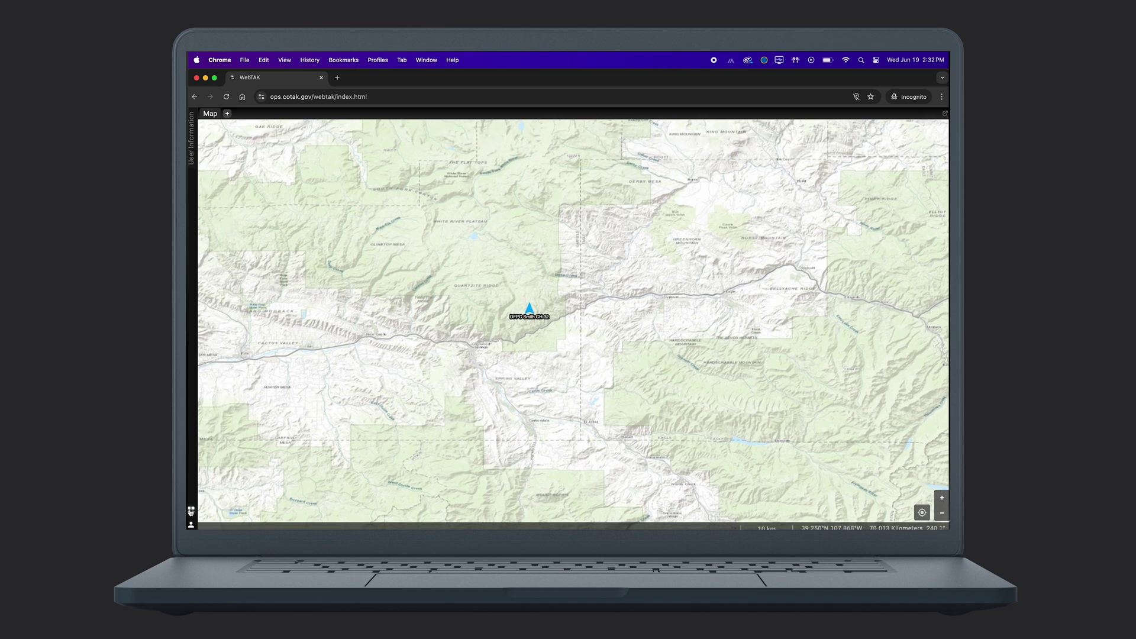
# - Add the Launcher panel beside the map and dock it as a side tab
pyautogui.click(191, 510)
pyautogui.moveTo(219, 515)
pyautogui.mouseDown()
pyautogui.moveTo(344, 264)
pyautogui.moveTo(327, 266)
pyautogui.mouseUp()
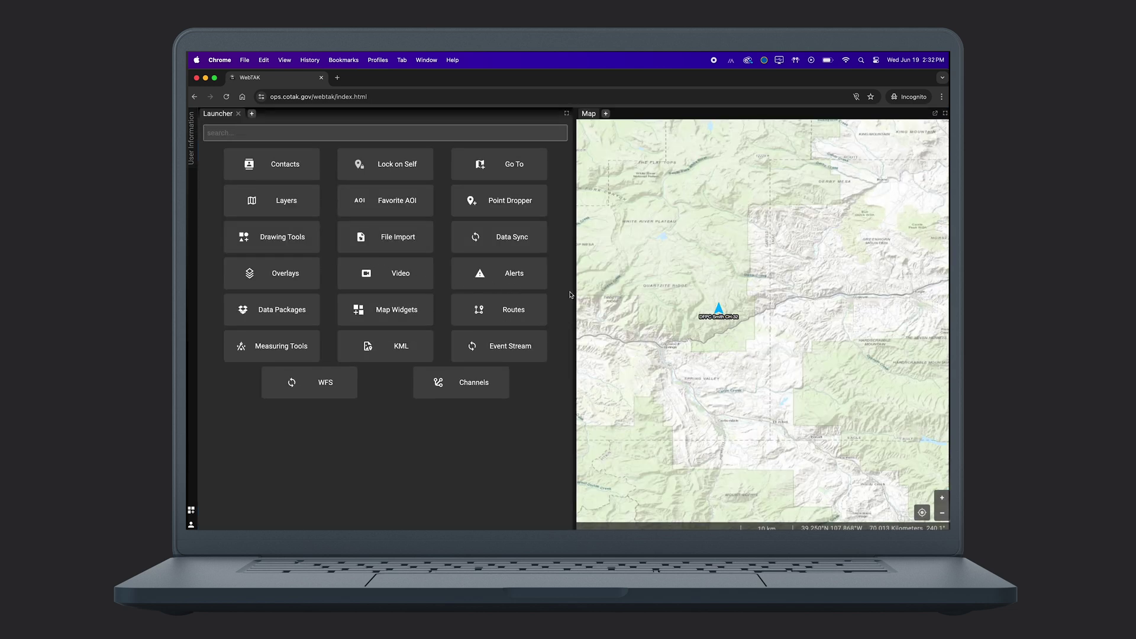
pyautogui.moveTo(573, 291)
pyautogui.mouseDown()
pyautogui.moveTo(386, 290)
pyautogui.moveTo(470, 295)
pyautogui.mouseUp()
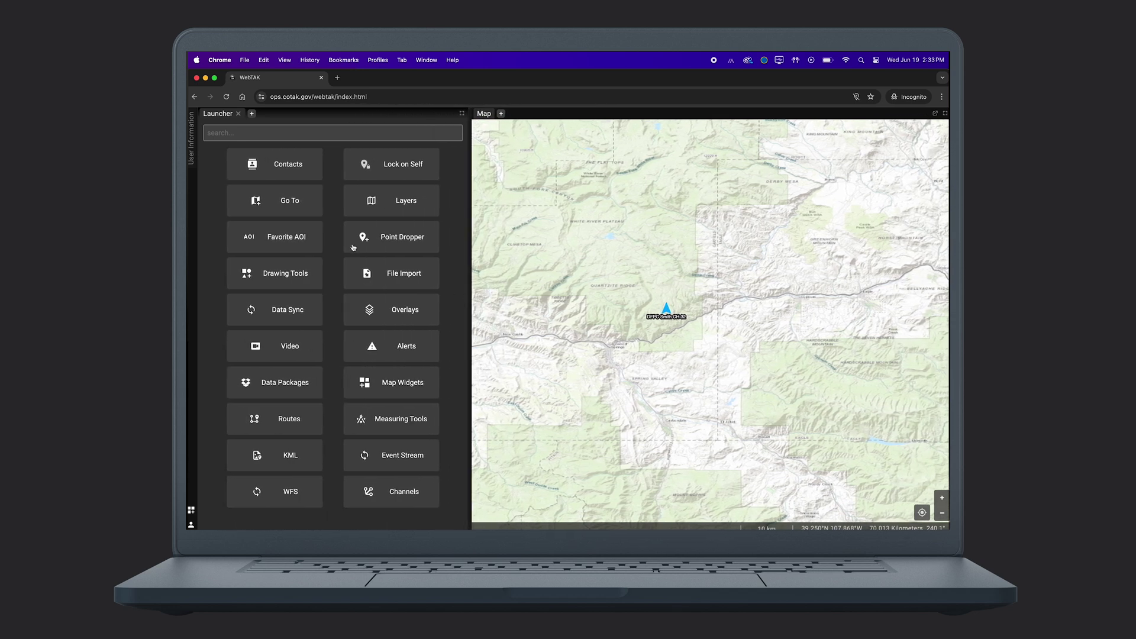
pyautogui.moveTo(229, 118); pyautogui.dragTo(191, 195)
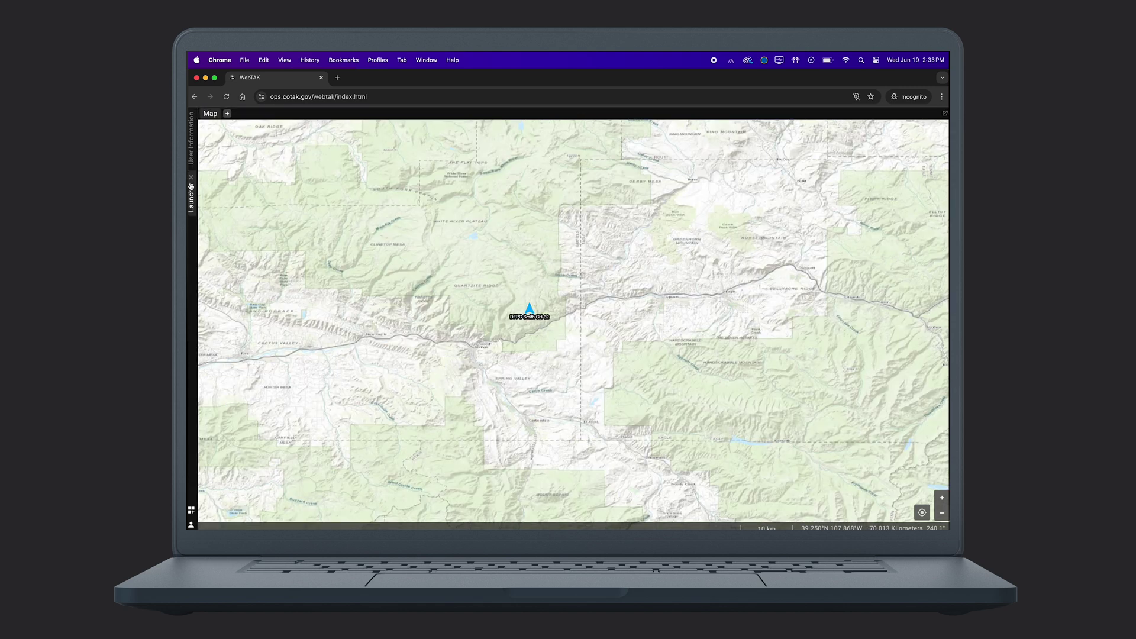
pyautogui.click(190, 195)
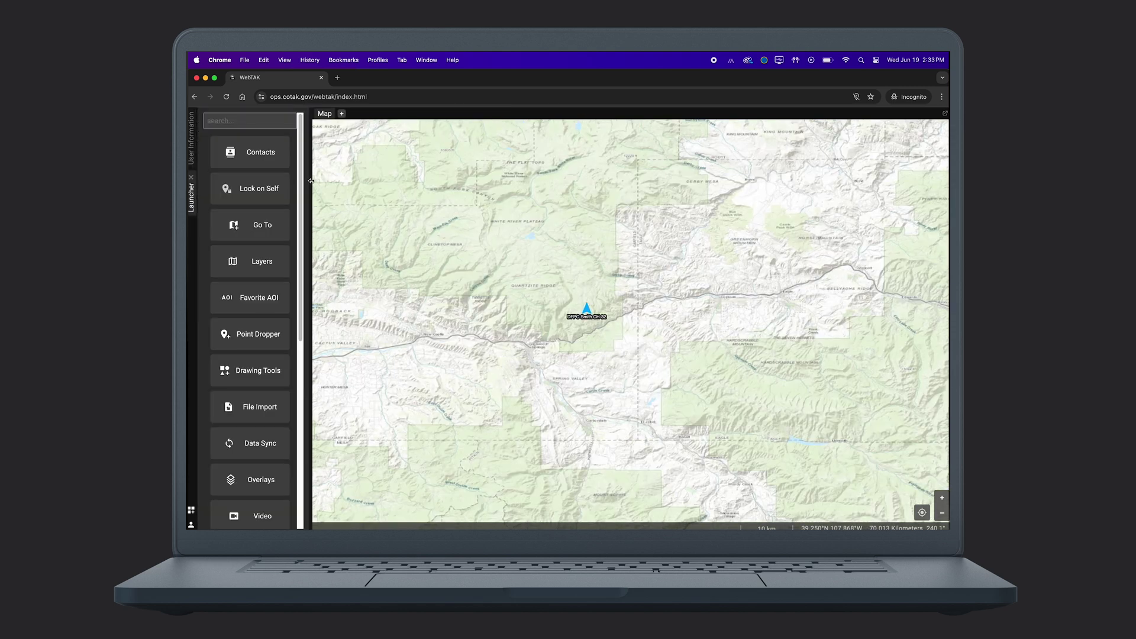
# - Stretch the Launcher across the whole window, then shrink it back to two columns beside the map
pyautogui.moveTo(310, 180); pyautogui.dragTo(490, 202)
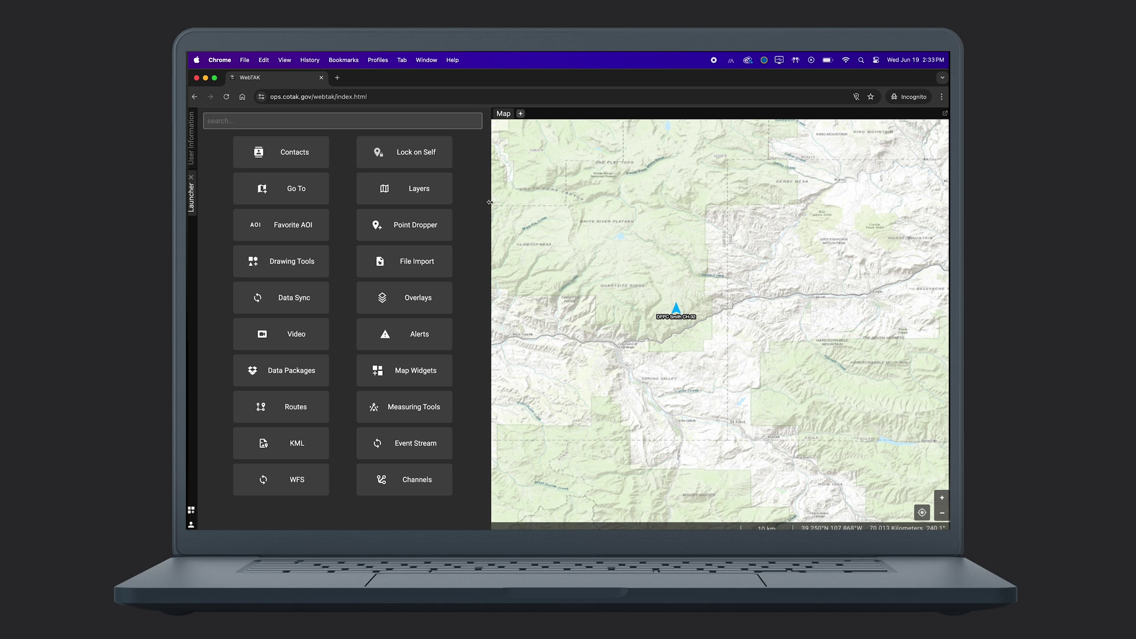
pyautogui.moveTo(489, 201); pyautogui.dragTo(948, 225)
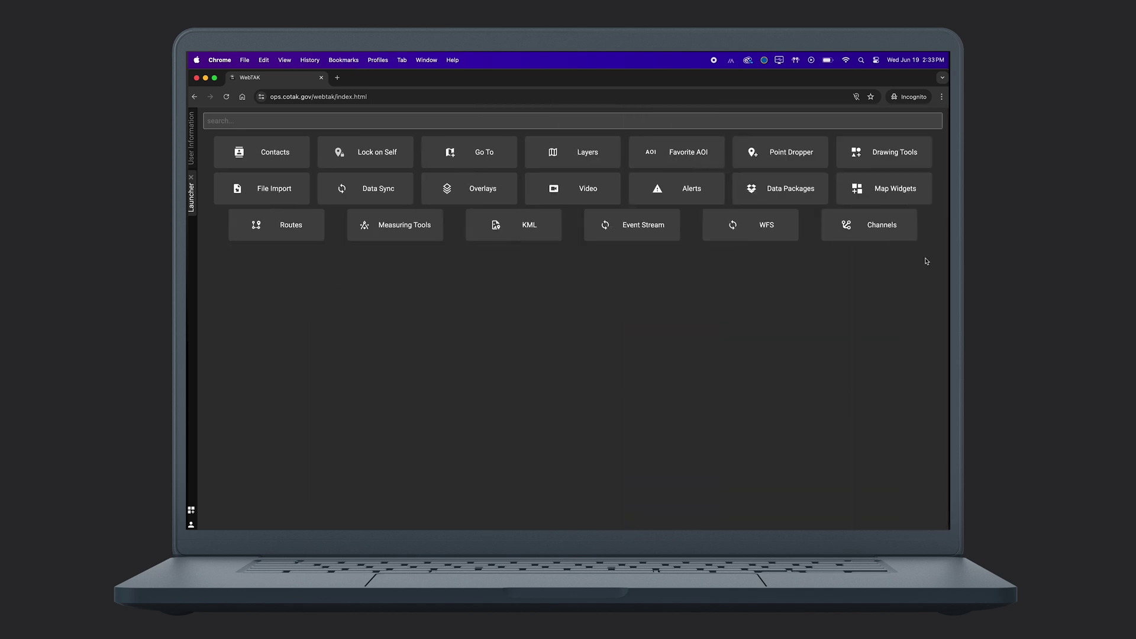
pyautogui.moveTo(946, 227); pyautogui.dragTo(449, 302)
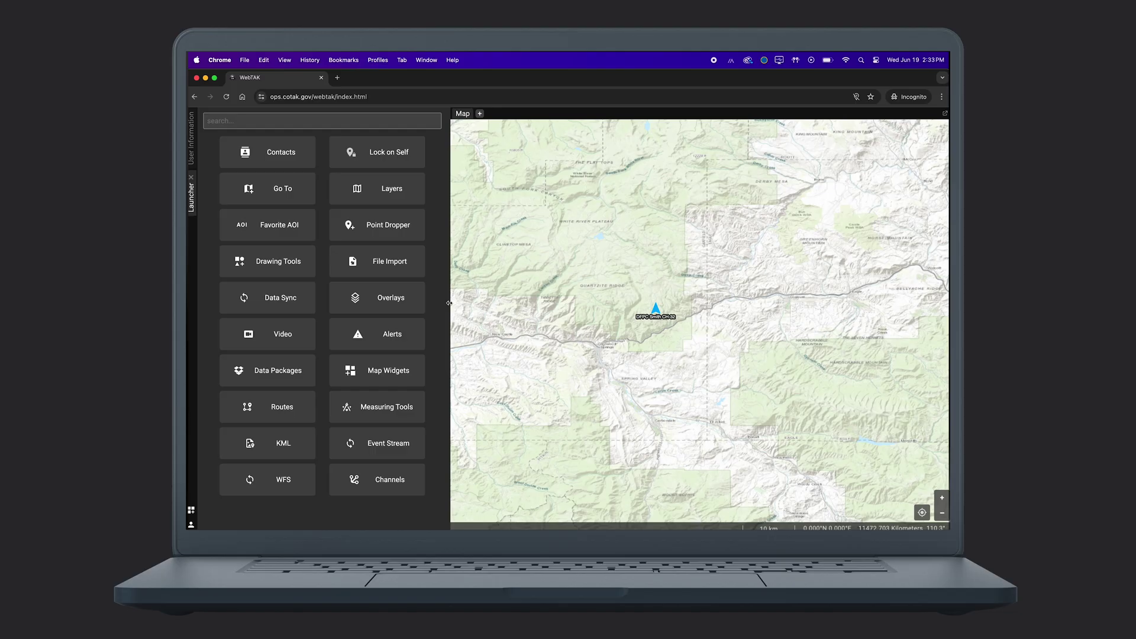
# - Subscribe to the Aircraft Tracking and CDFS - DFPC Main channels in the Channels list
pyautogui.click(387, 492)
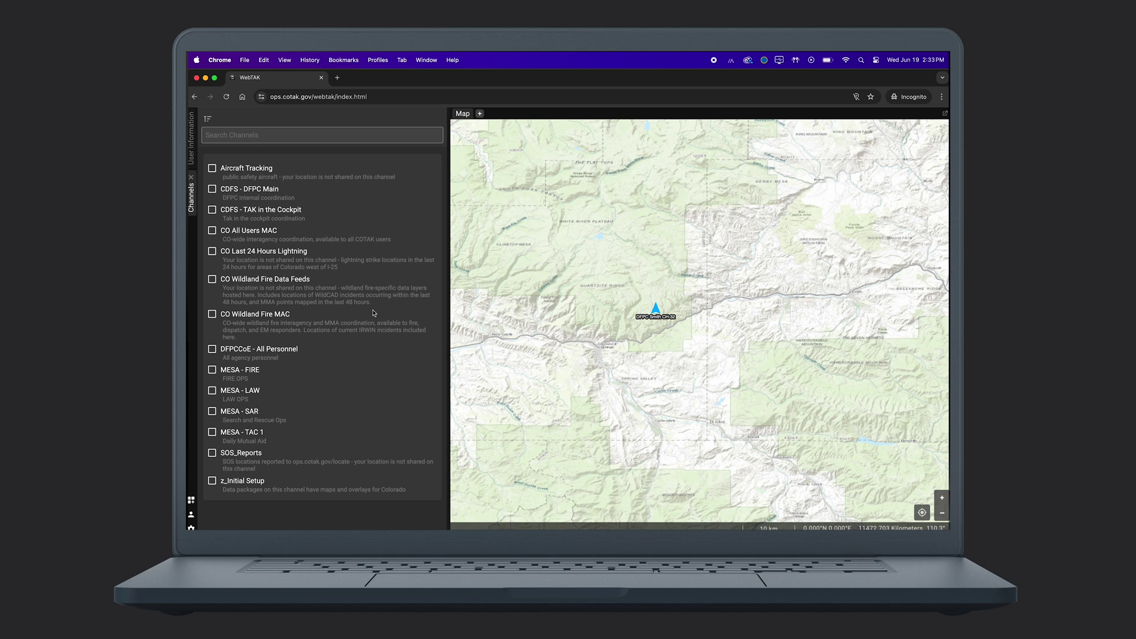
pyautogui.moveTo(586, 319); pyautogui.dragTo(695, 319)
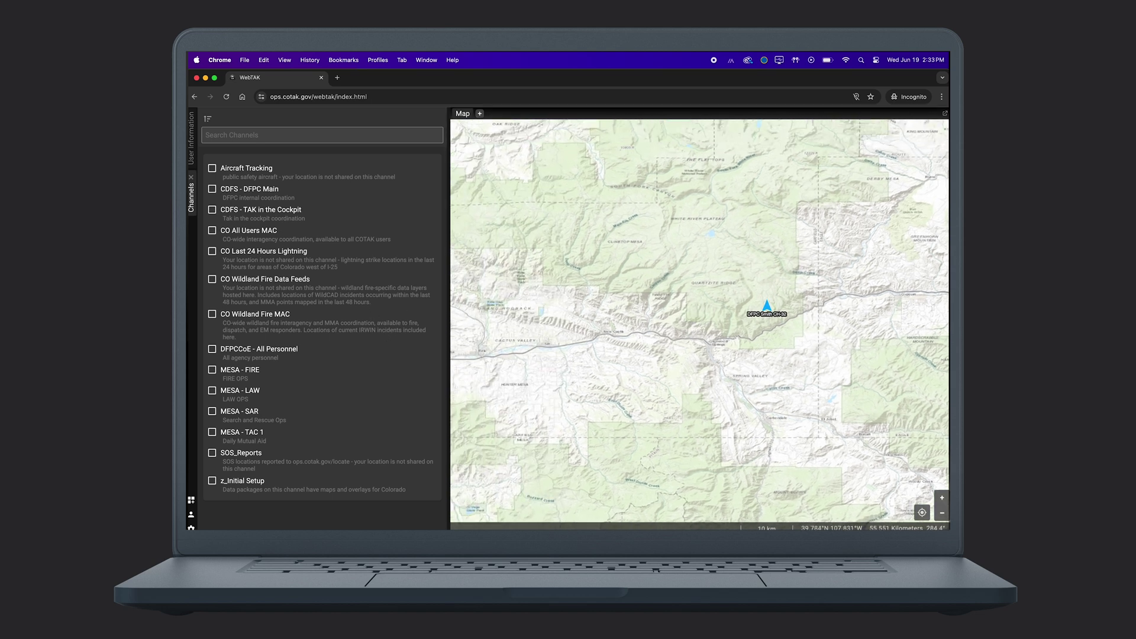
pyautogui.click(212, 168)
pyautogui.click(212, 189)
# - Zoom out over Colorado, then unsubscribe from CDFS - DFPC Main and Aircraft Tracking
pyautogui.moveTo(509, 297); pyautogui.dragTo(532, 296)
pyautogui.scroll(-3, 534, 297)
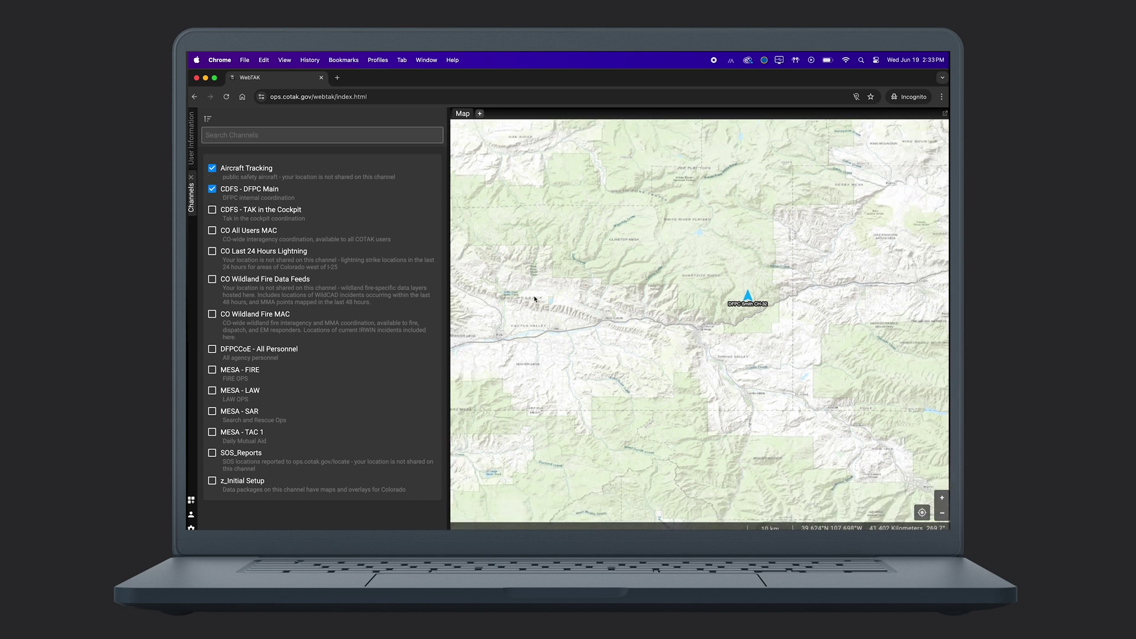
pyautogui.scroll(-2, 594, 300)
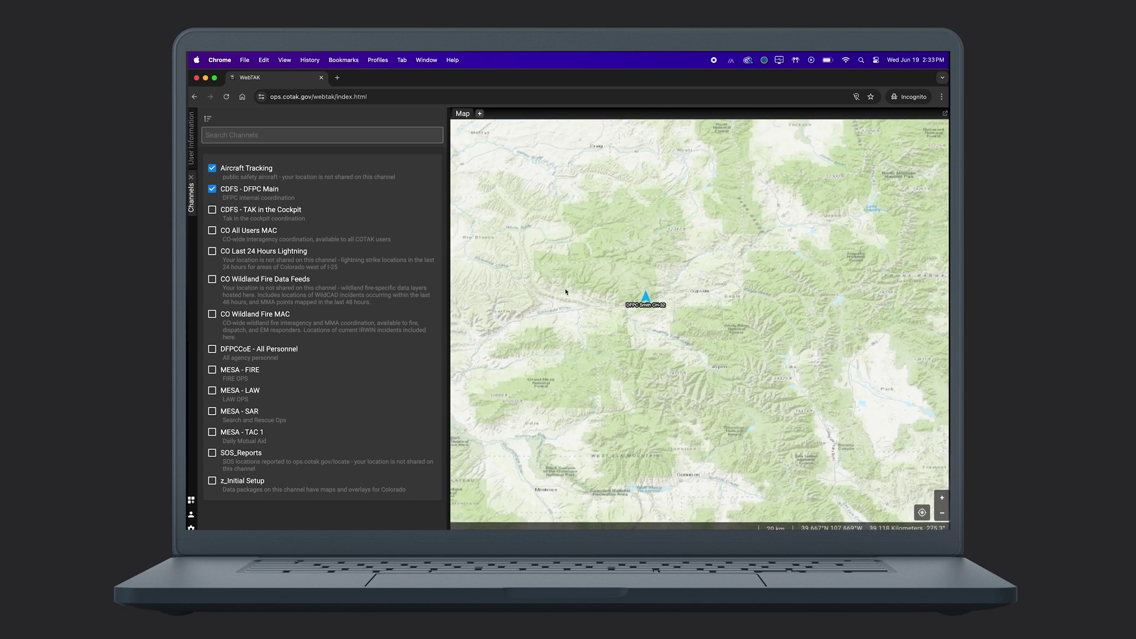
pyautogui.moveTo(565, 294); pyautogui.dragTo(609, 309)
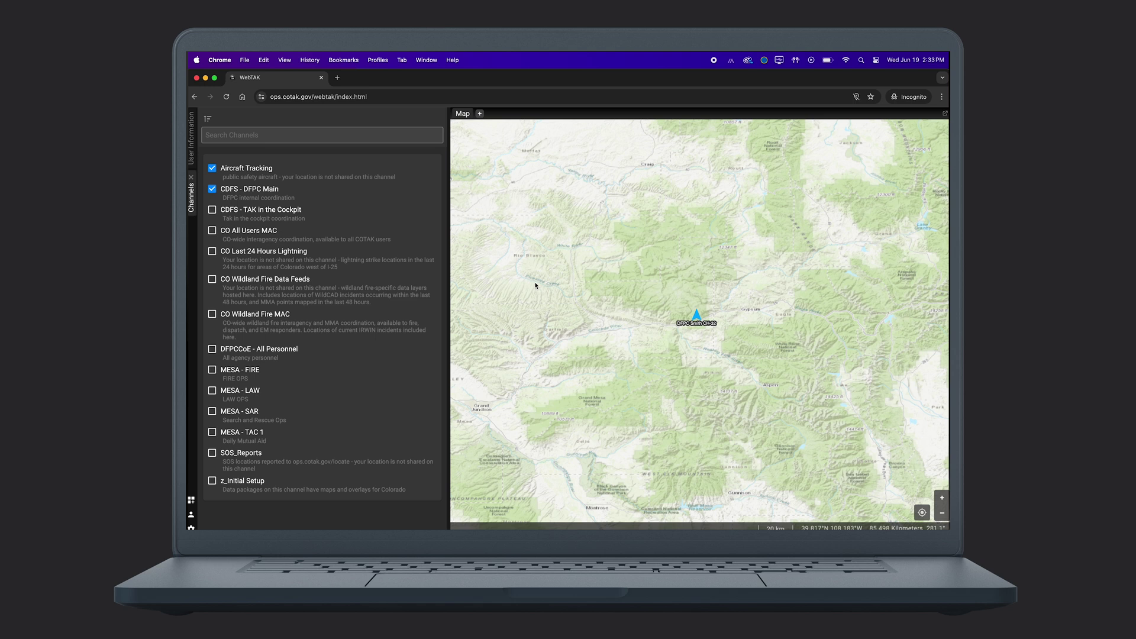
pyautogui.click(213, 189)
pyautogui.click(213, 169)
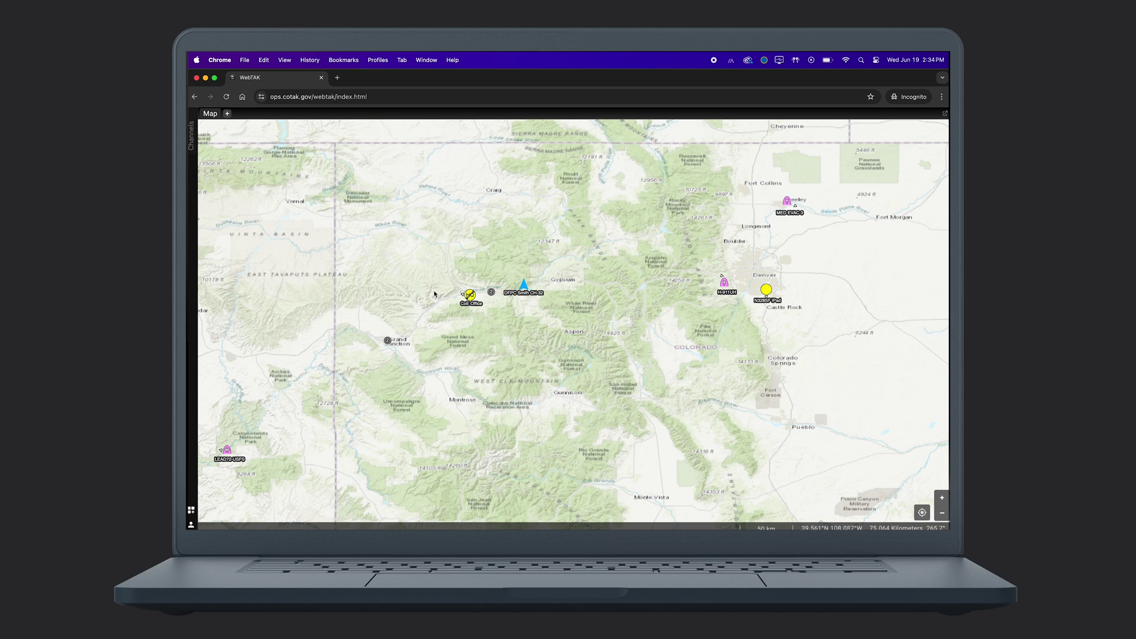
# - Zoom into western Colorado and show the CoE Office marker's radial menu at 39.52302, -107.72397
pyautogui.scroll(2, 434, 293)
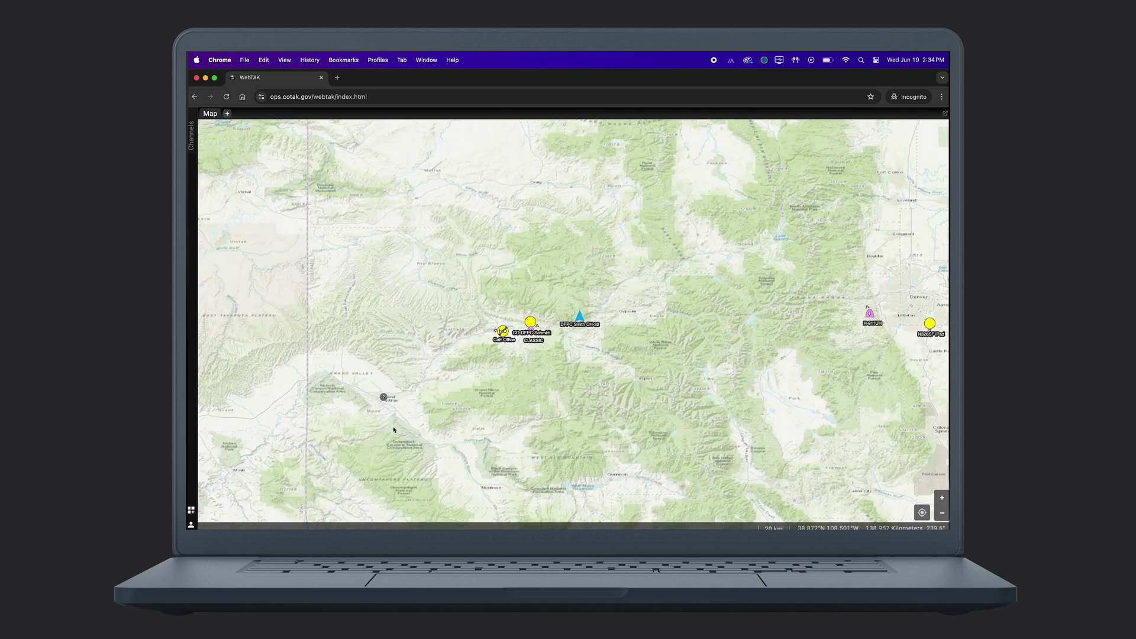
pyautogui.click(501, 334)
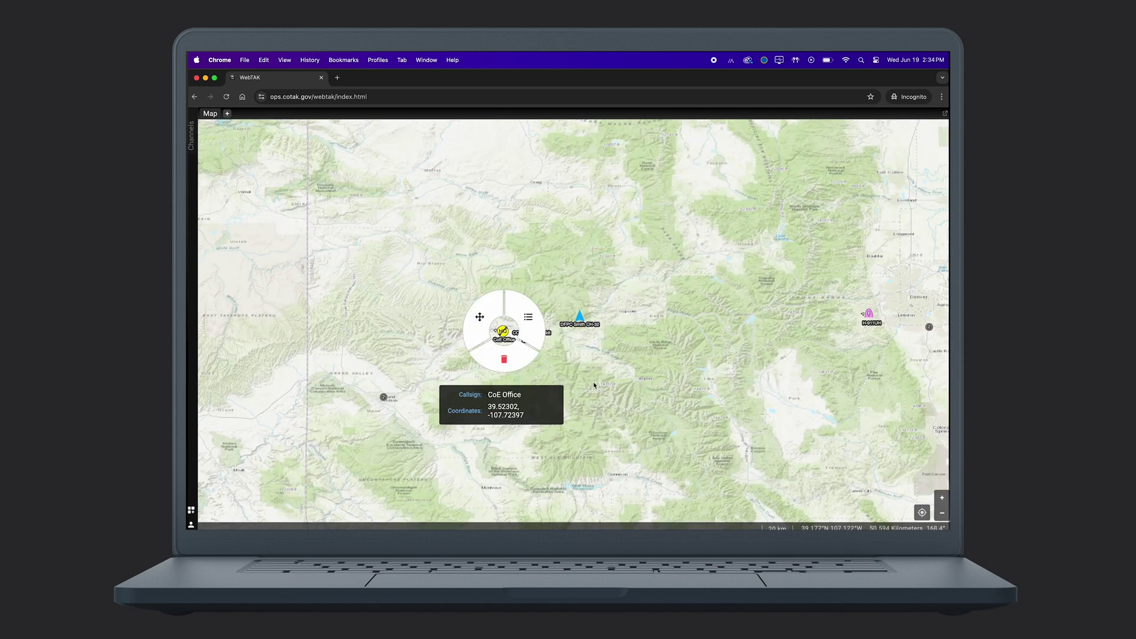
pyautogui.scroll(1, 592, 384)
pyautogui.scroll(1, 553, 357)
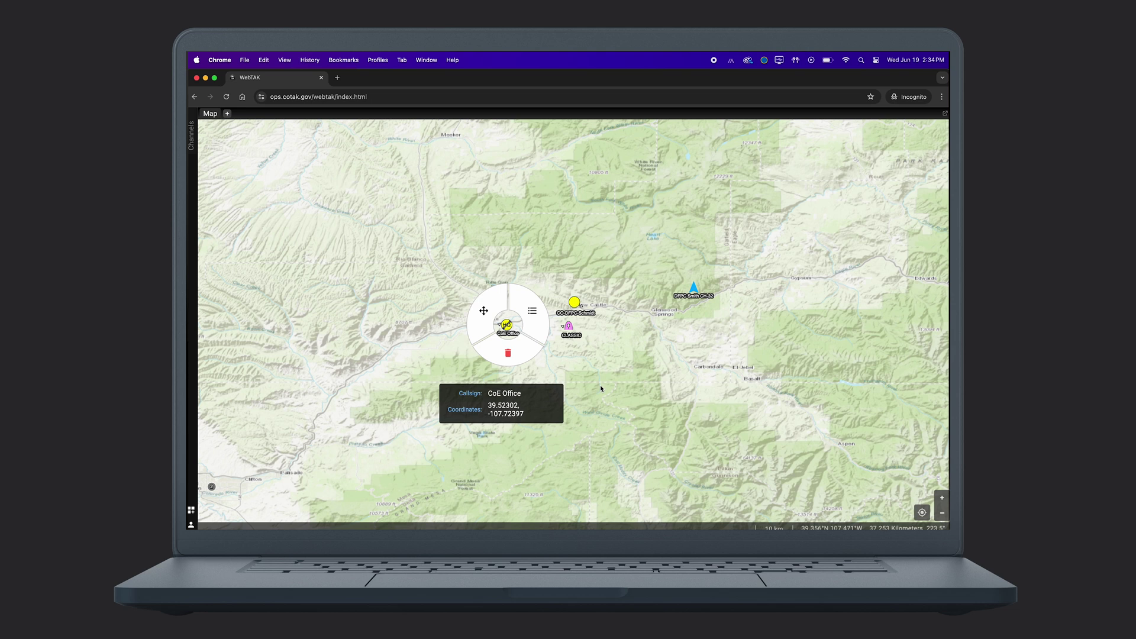
# - Close the CoE Office radial menu, then briefly view and hide your own user information
pyautogui.scroll(-2, 600, 388)
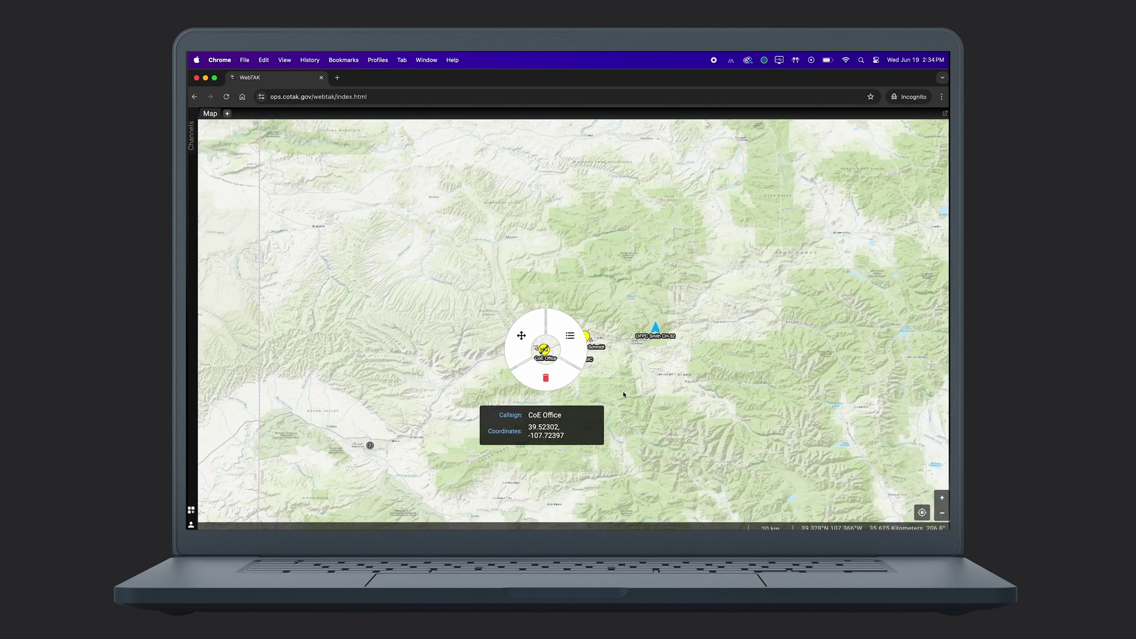
pyautogui.click(629, 388)
pyautogui.click(655, 329)
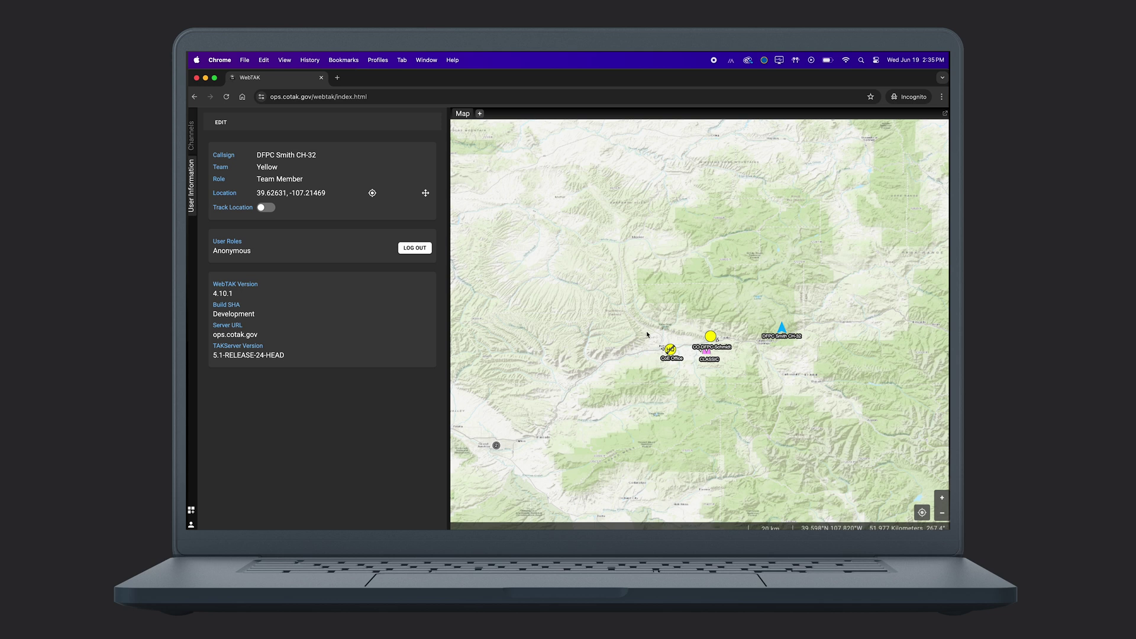
pyautogui.click(190, 195)
# - Centre the map on CoE Office and show its Cot Details from the radial menu's list icon
pyautogui.click(543, 351)
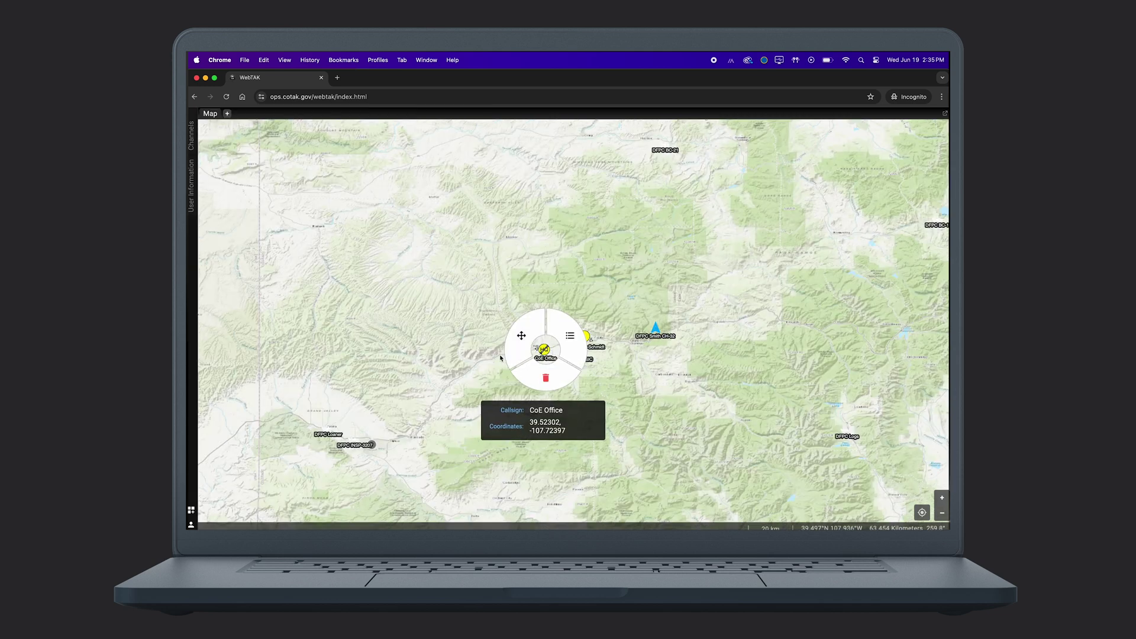
pyautogui.scroll(5, 543, 350)
pyautogui.click(883, 359)
pyautogui.moveTo(883, 359); pyautogui.dragTo(583, 400)
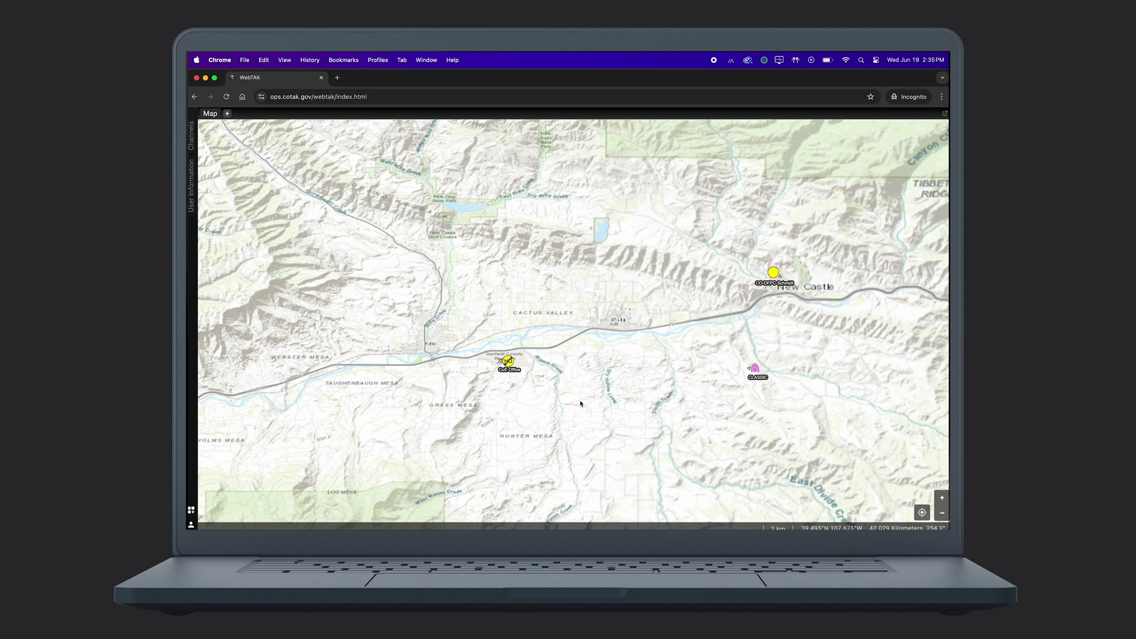
pyautogui.click(509, 361)
pyautogui.scroll(-3, 627, 428)
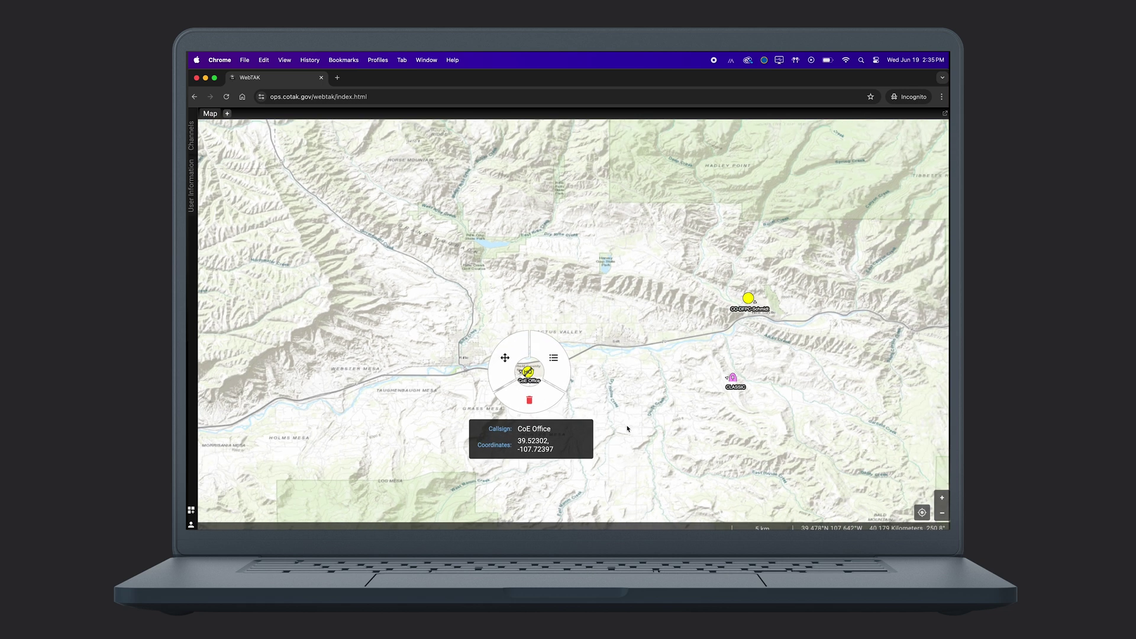
pyautogui.moveTo(625, 416); pyautogui.dragTo(641, 363)
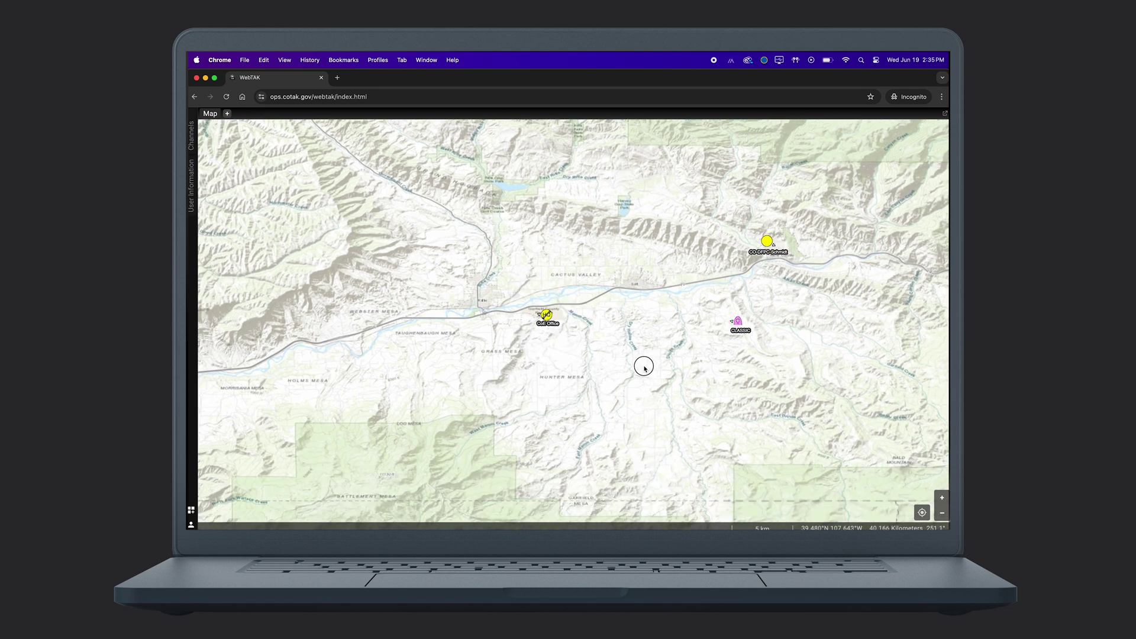
pyautogui.click(547, 322)
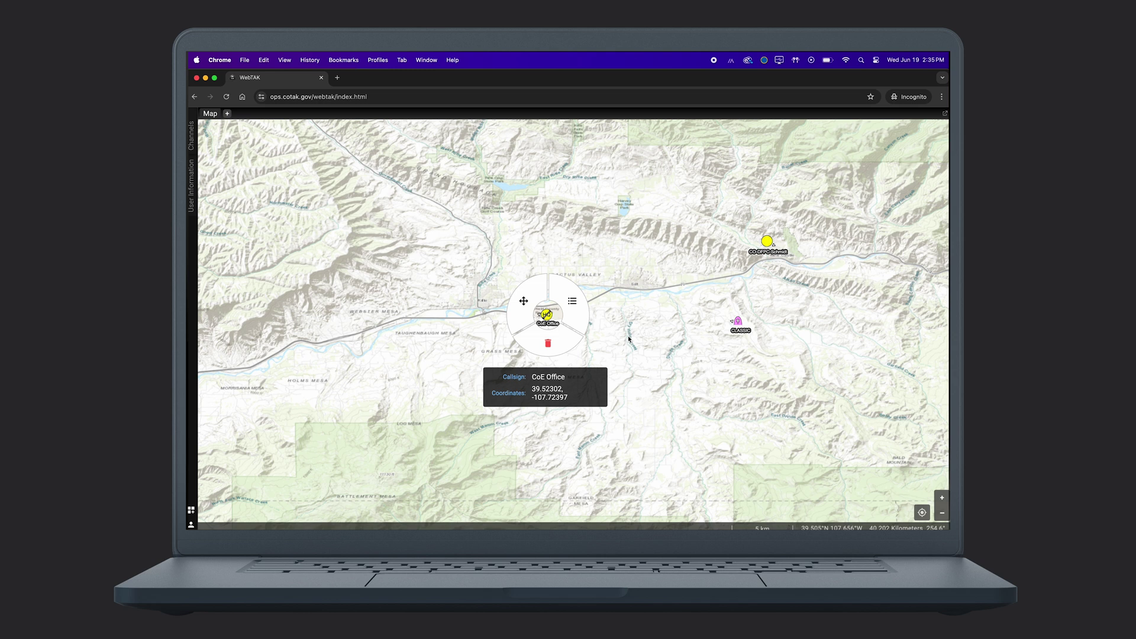
pyautogui.click(573, 302)
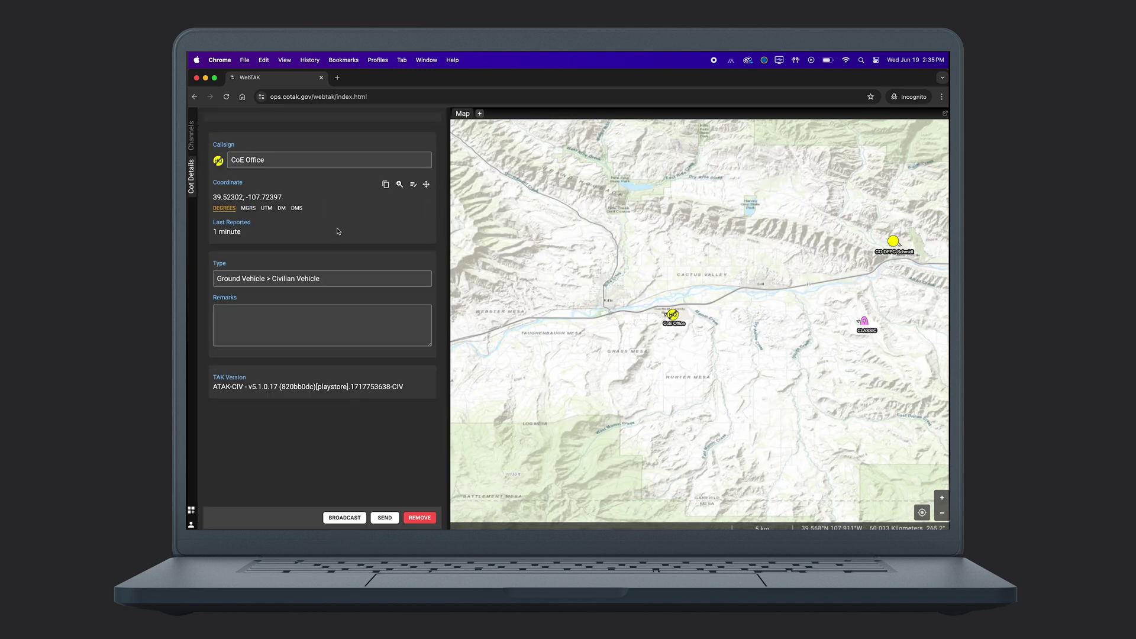
# - Use the trash option on the CoE Office radial menu, then select the CAREFLIGHT 4 marker
pyautogui.moveTo(229, 231)
pyautogui.click(672, 316)
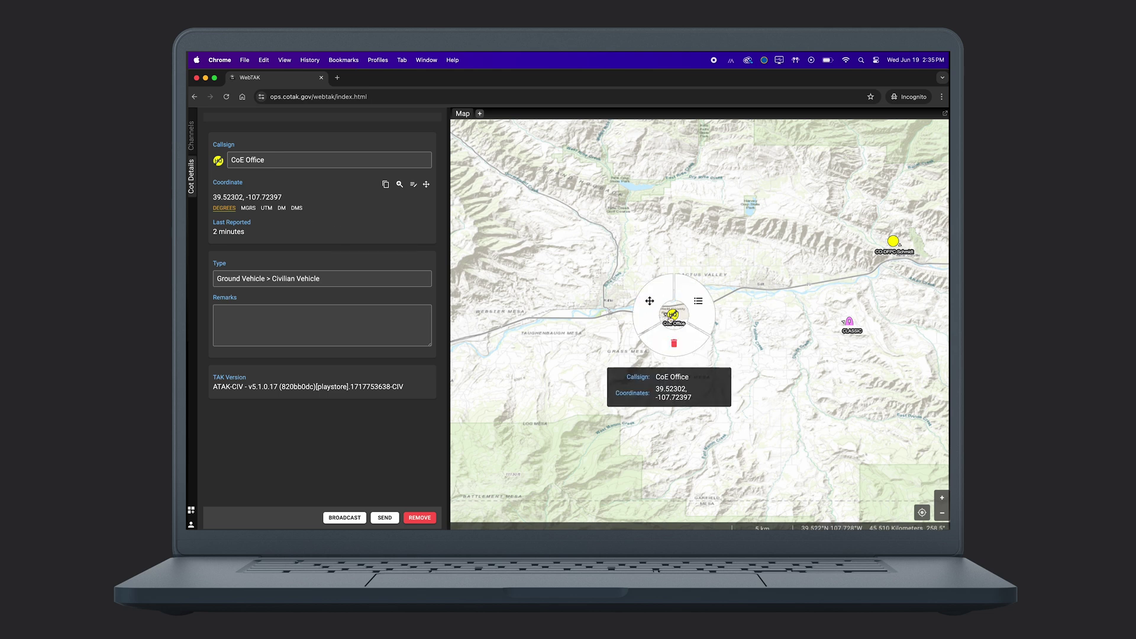
pyautogui.click(673, 350)
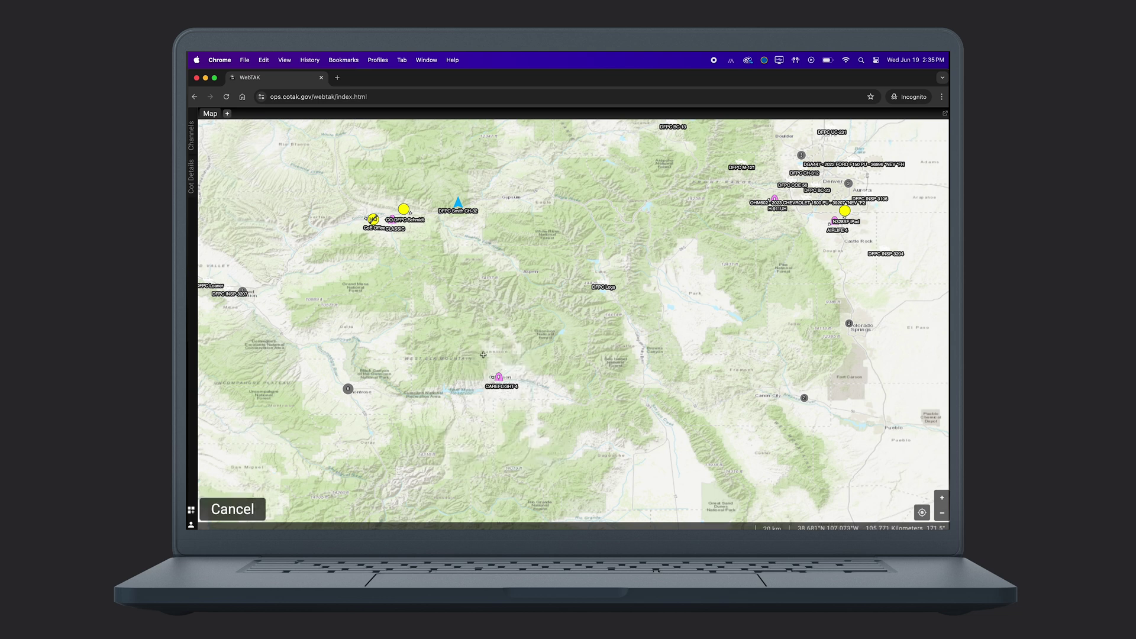
pyautogui.click(499, 329)
# - Dismiss the CAREFLIGHT 4 menu, zoom in, and enter layout editing to add a Launcher panel
pyautogui.click(481, 395)
pyautogui.scroll(2, 486, 392)
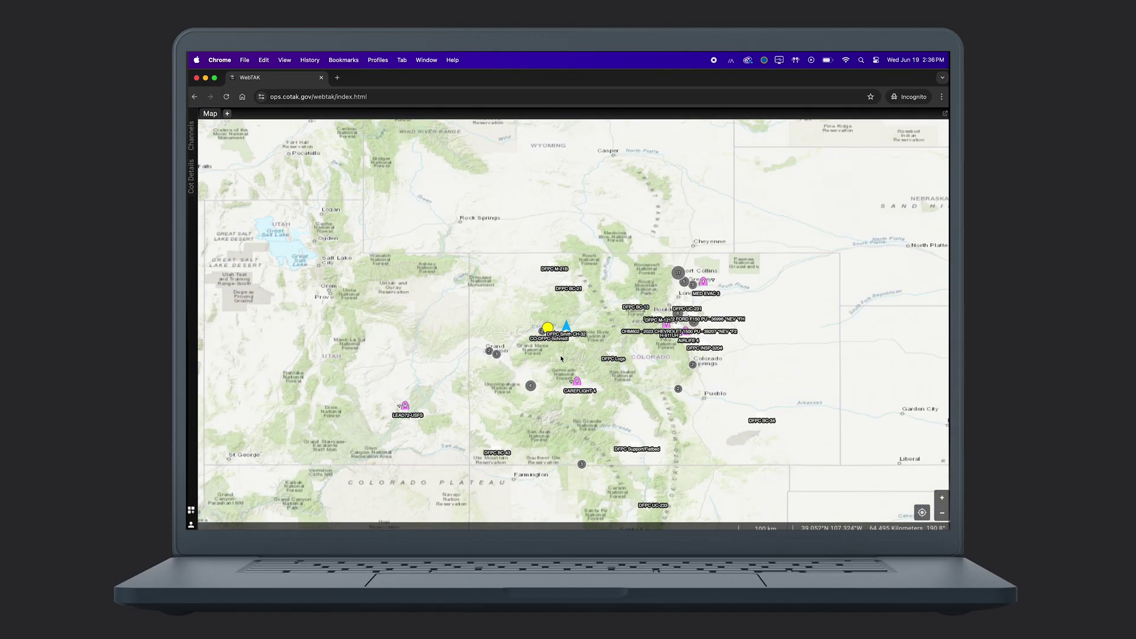
pyautogui.scroll(2, 561, 358)
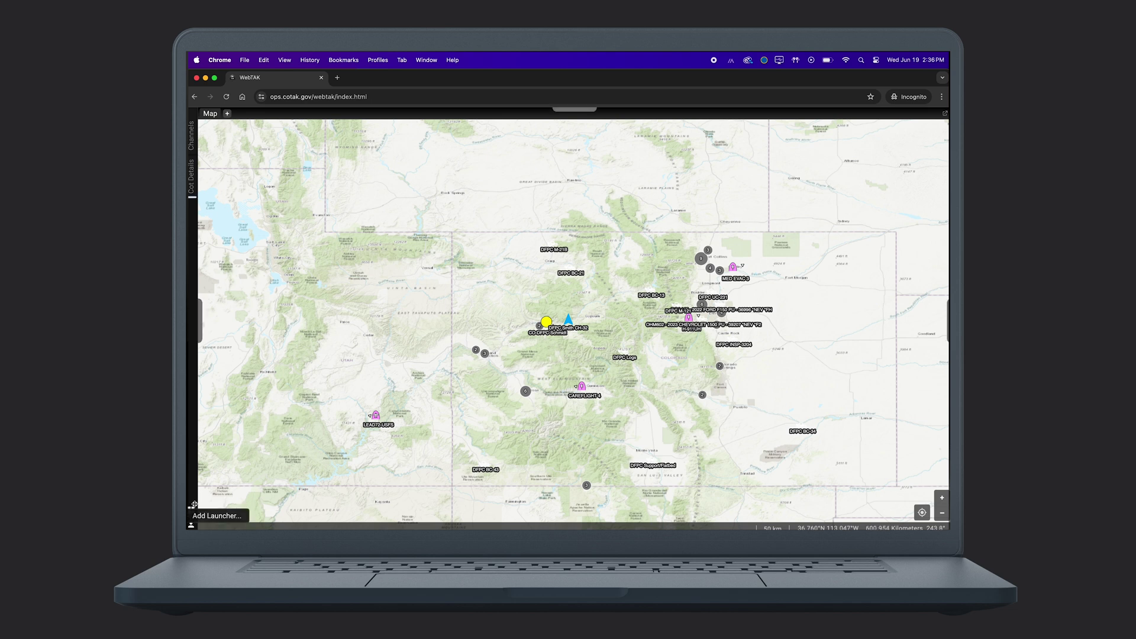
pyautogui.click(191, 509)
# - Add a Launcher panel and open a chat with the DFPC Ingalls contact
pyautogui.click(189, 216)
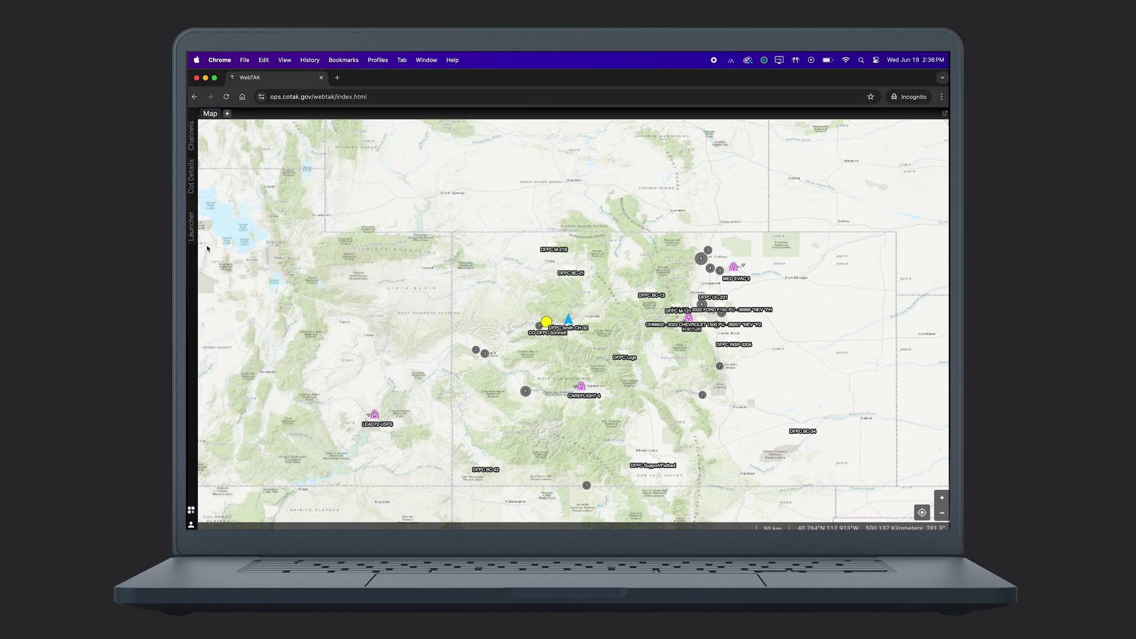
pyautogui.click(195, 229)
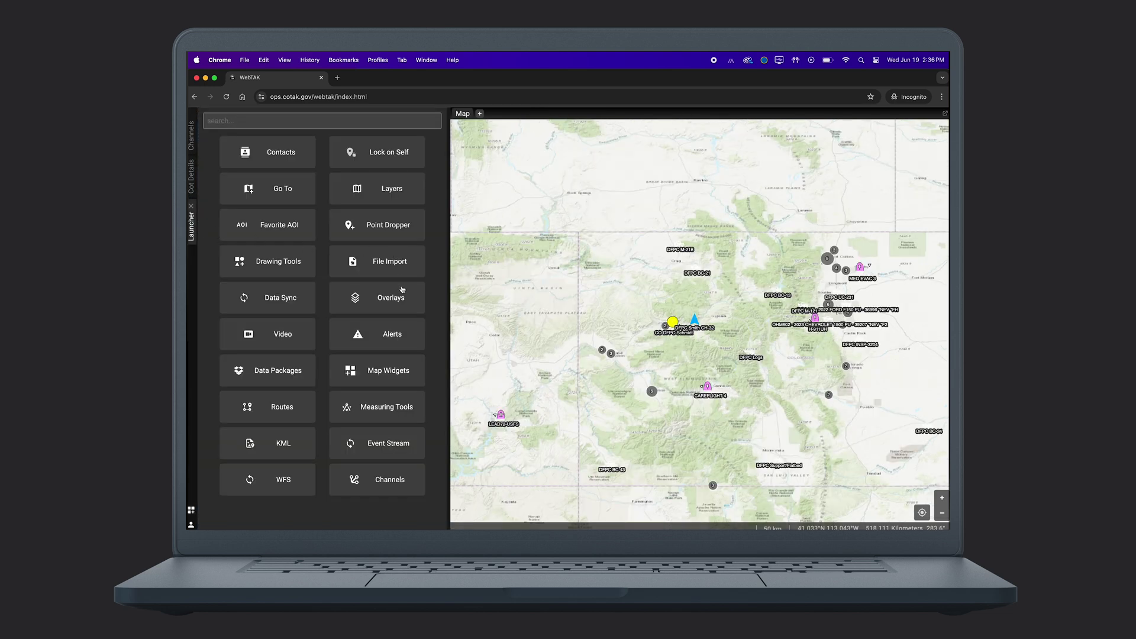
pyautogui.click(309, 152)
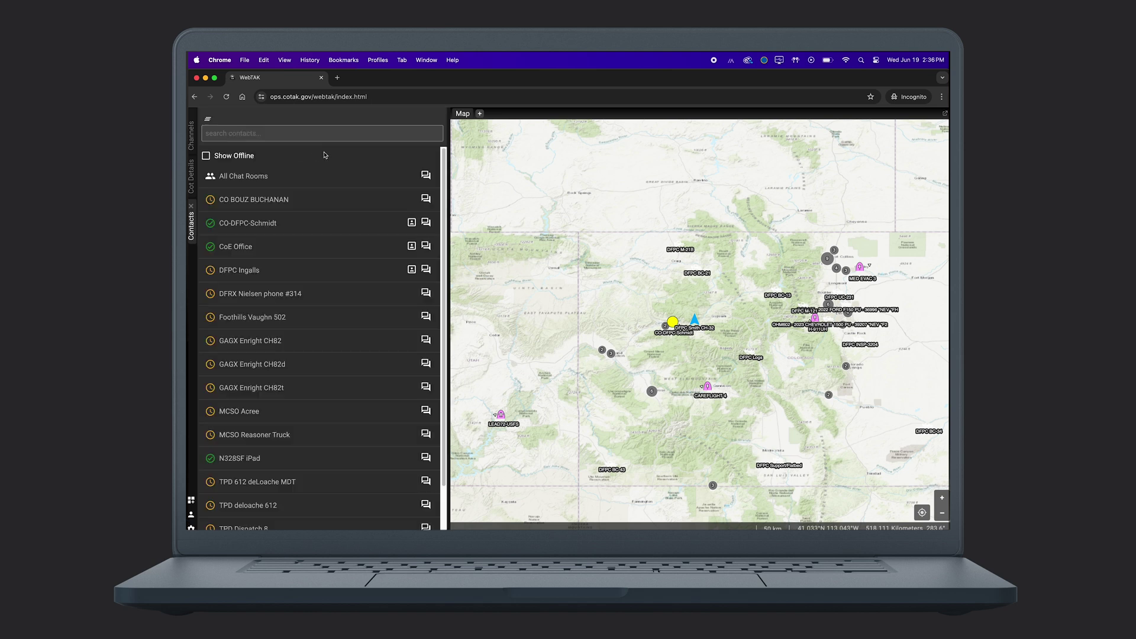
pyautogui.click(342, 270)
pyautogui.scroll(-2, 343, 272)
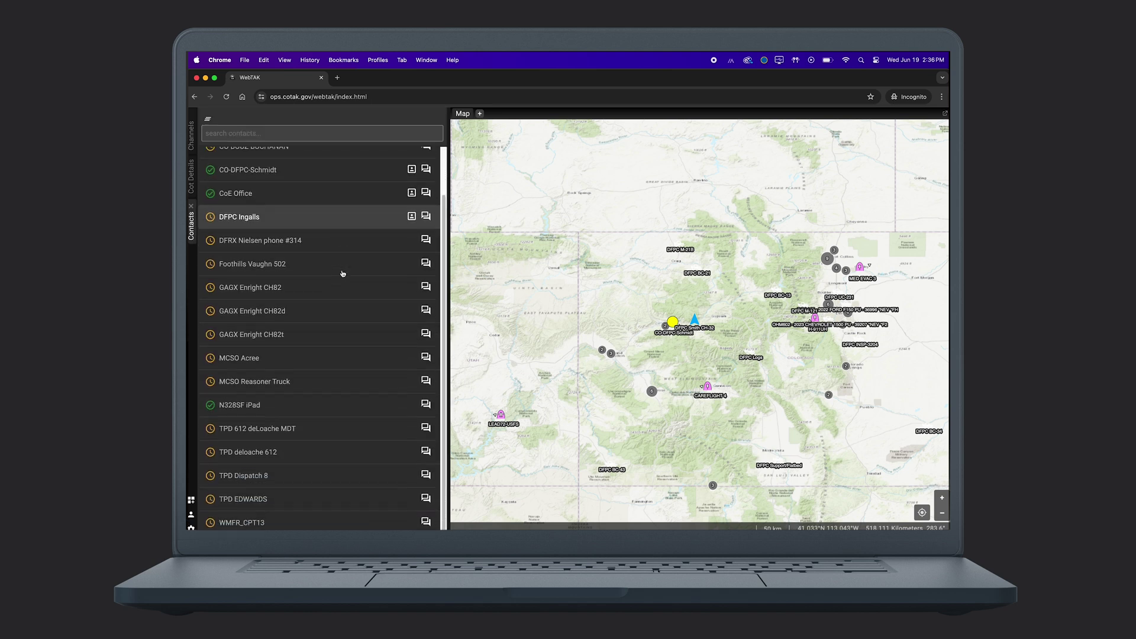
pyautogui.scroll(2, 343, 274)
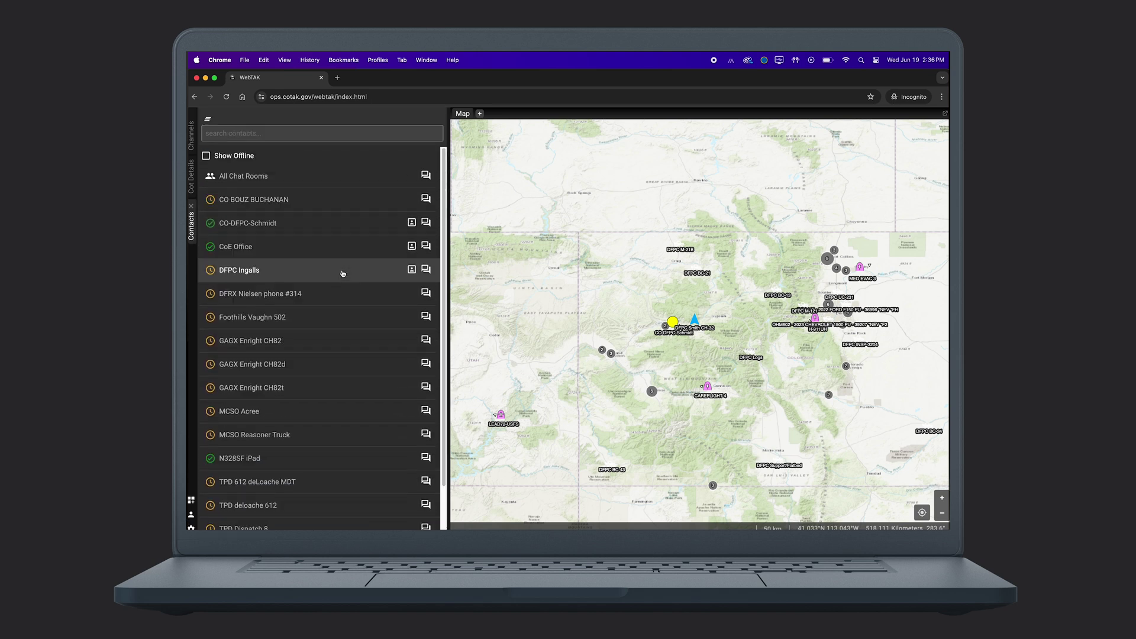
pyautogui.click(425, 270)
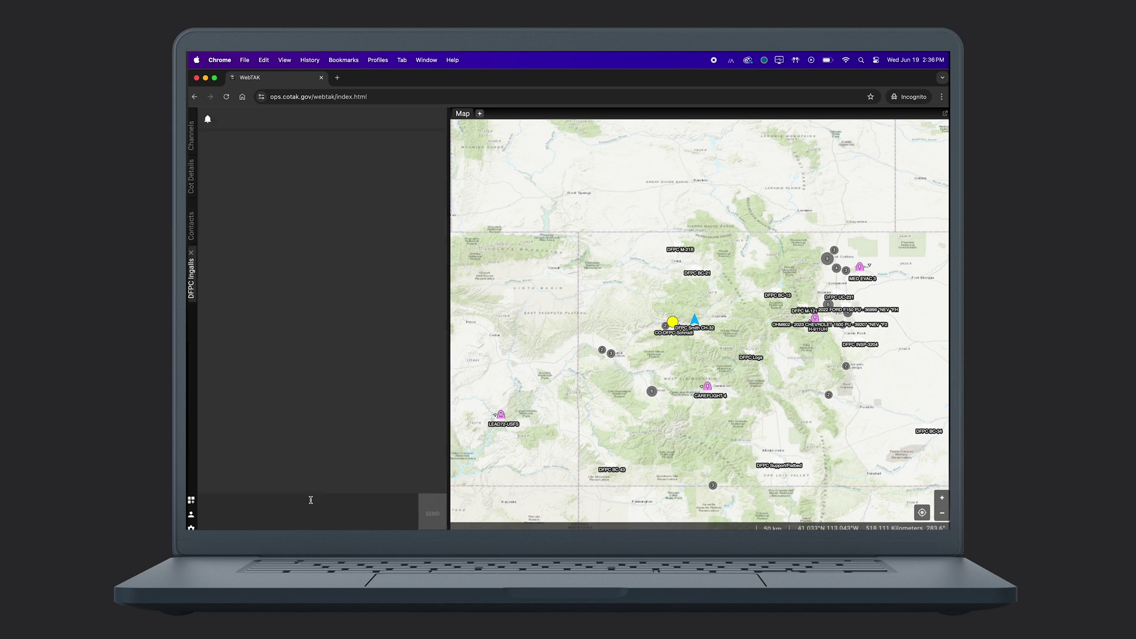
pyautogui.write('Hello')
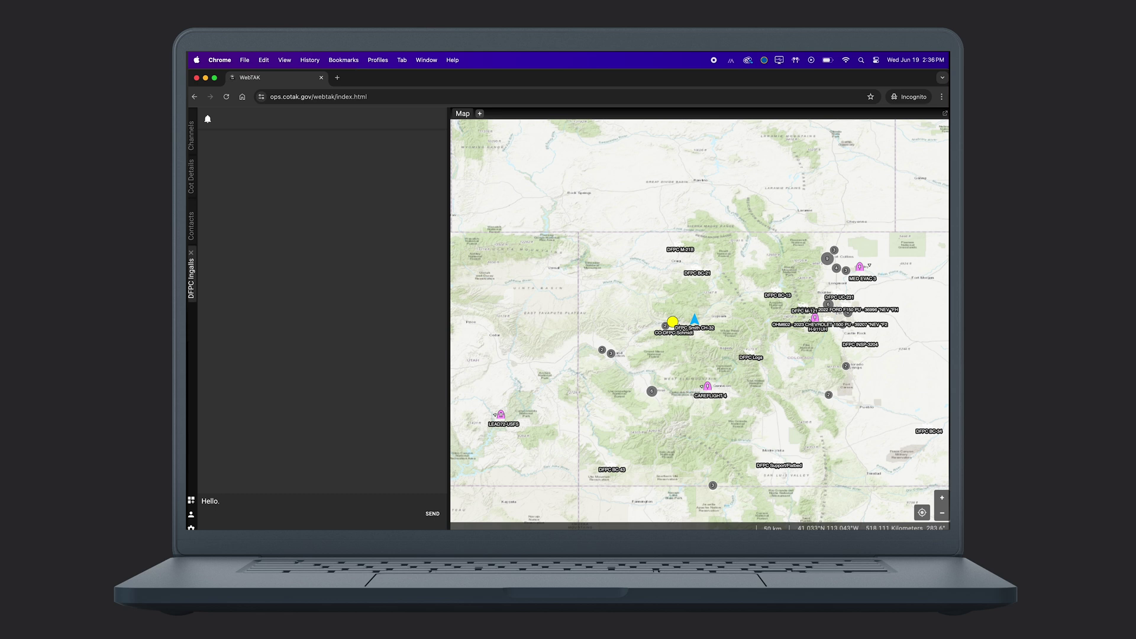
pyautogui.press('Return')
pyautogui.click(191, 253)
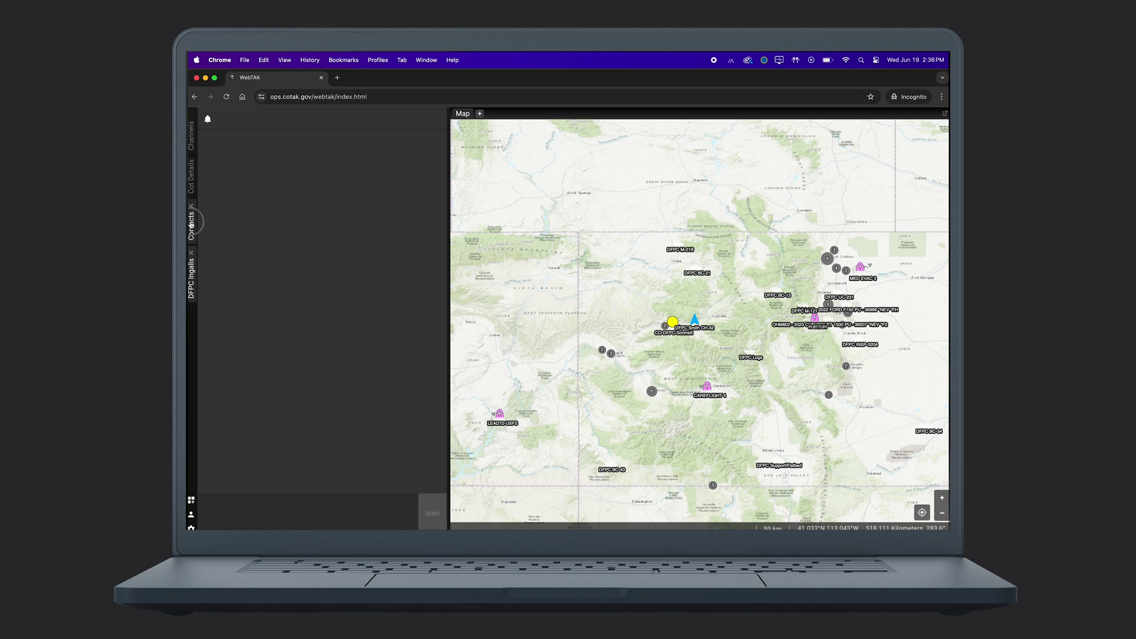
# - Centre the map on the CoE Office contact and return to the Launcher tools
pyautogui.click(228, 219)
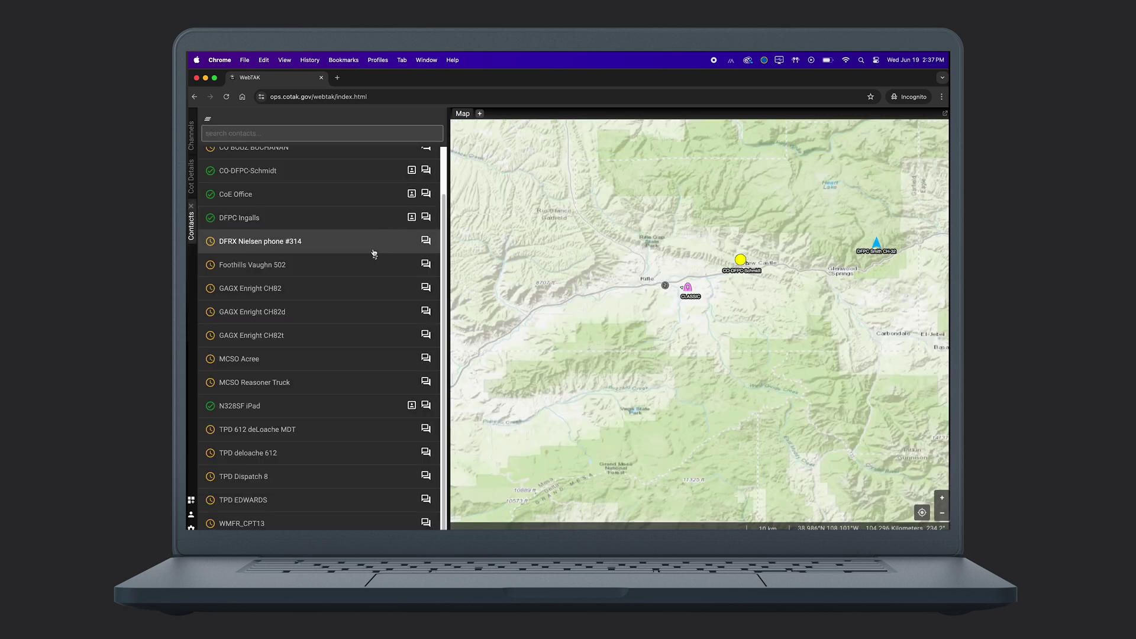
pyautogui.click(411, 193)
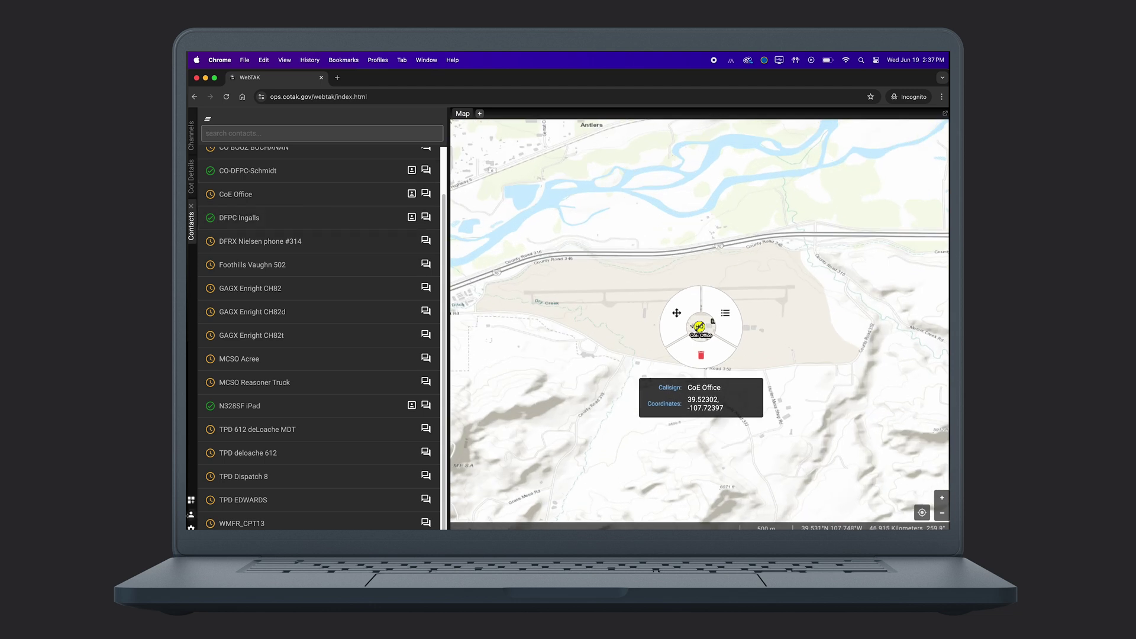
pyautogui.click(191, 507)
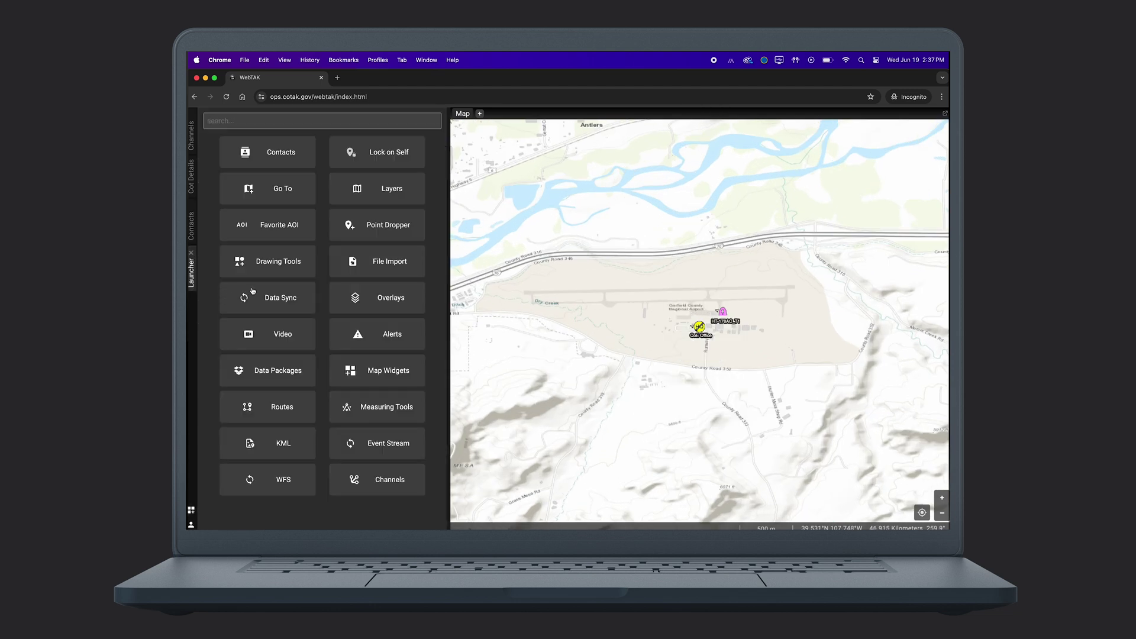
# - Replace the ESRI World Topo base map with Google Hybrid via Launcher's Layers panel
pyautogui.click(357, 189)
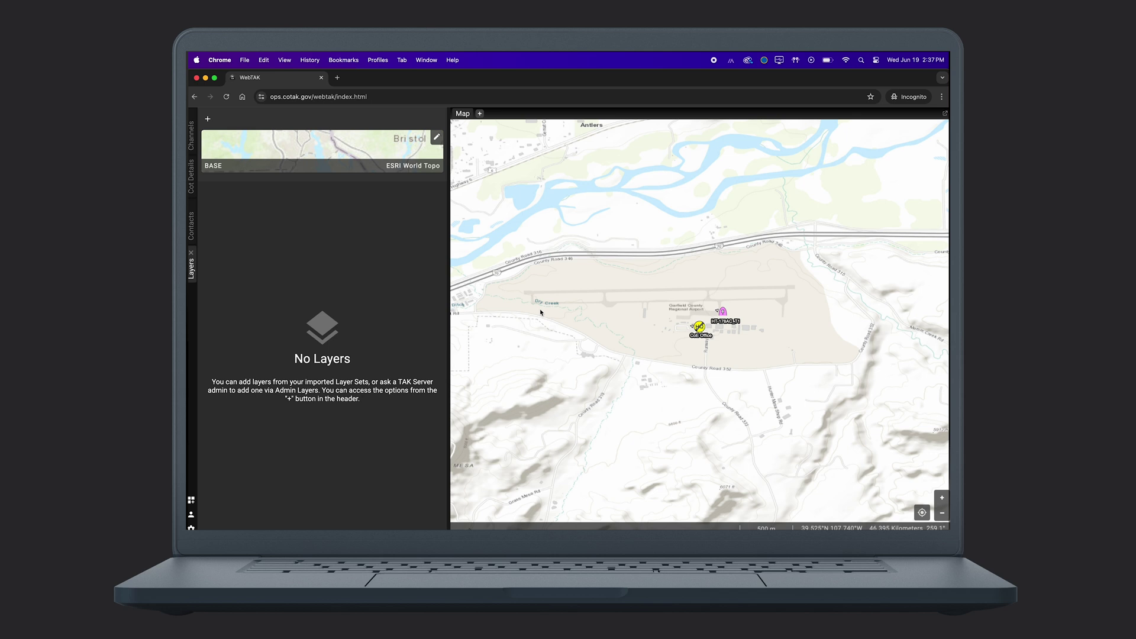
pyautogui.click(437, 137)
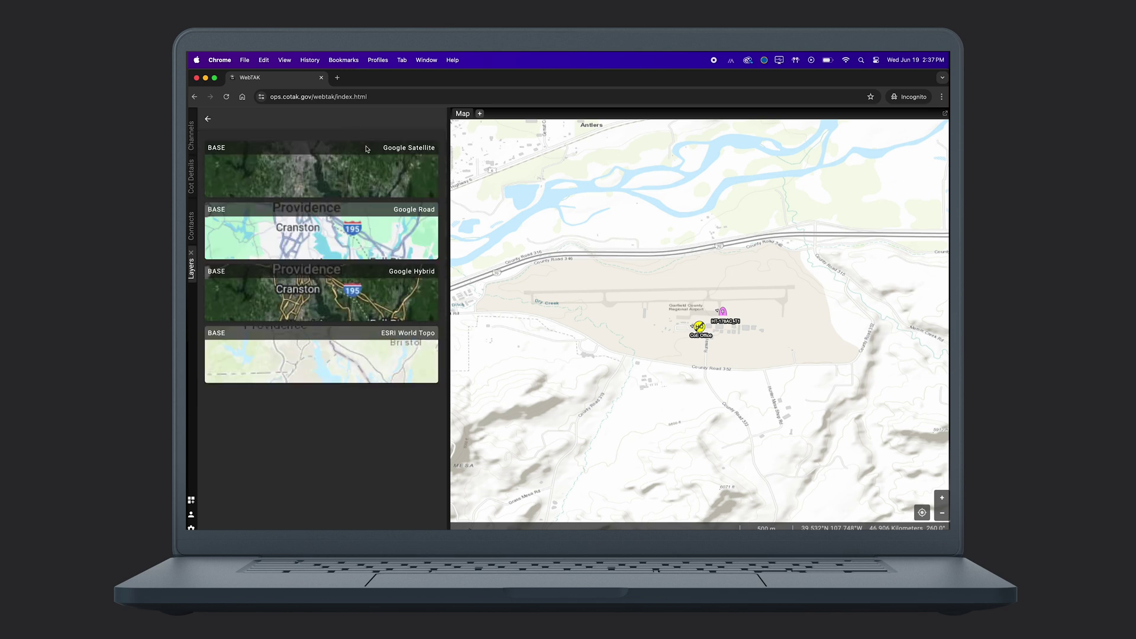
pyautogui.click(387, 292)
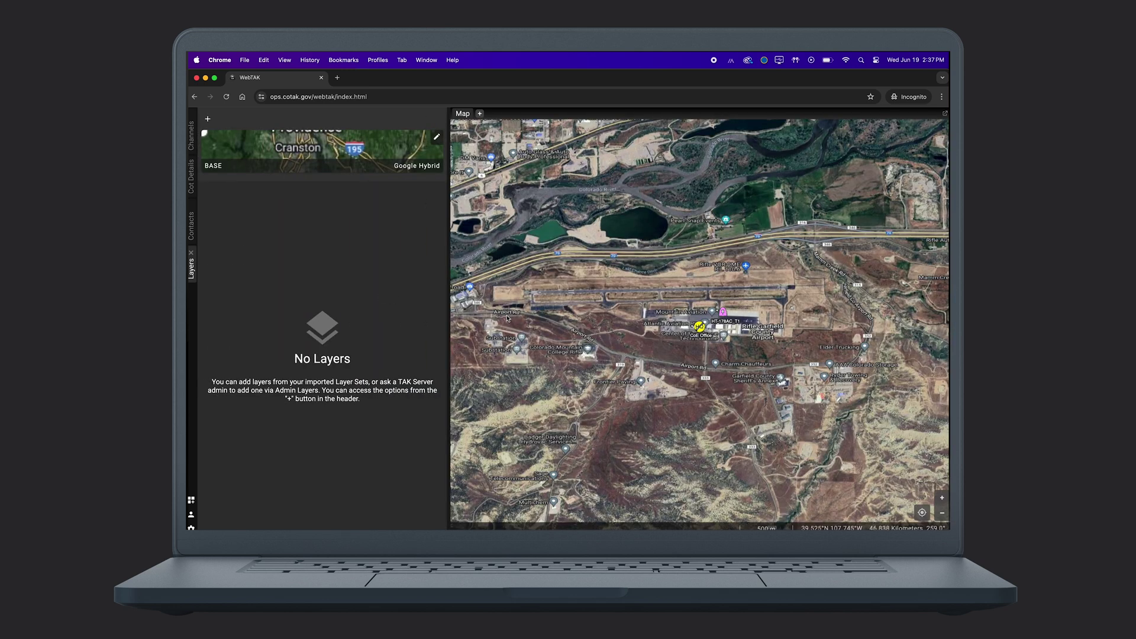
pyautogui.scroll(-2, 724, 362)
pyautogui.scroll(-2, 724, 362)
pyautogui.scroll(2, 724, 362)
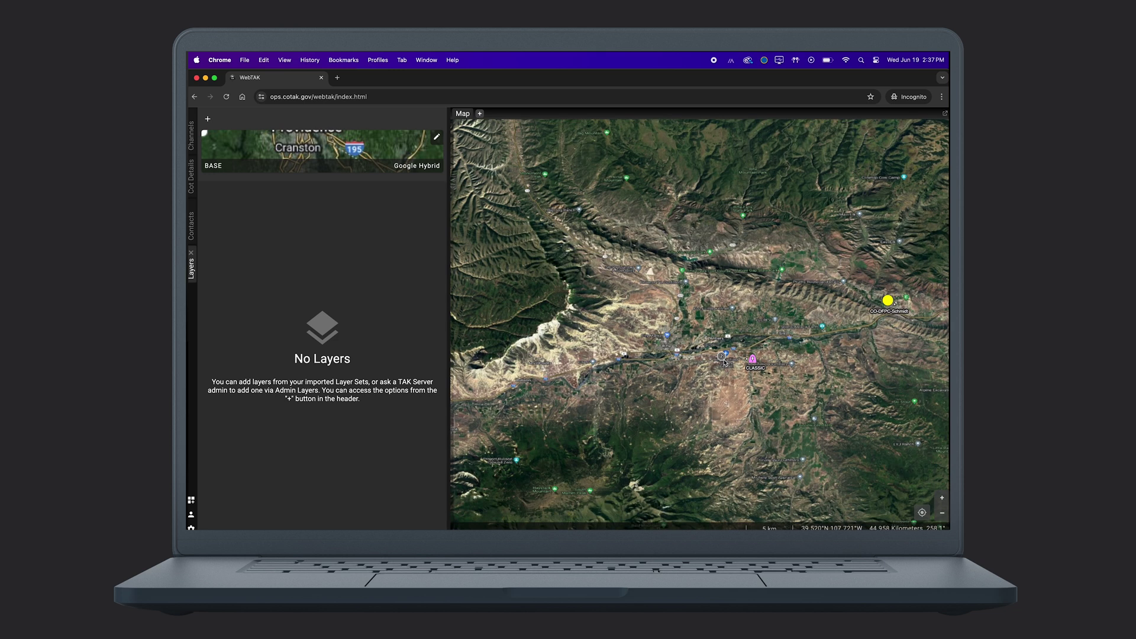
pyautogui.scroll(1, 724, 362)
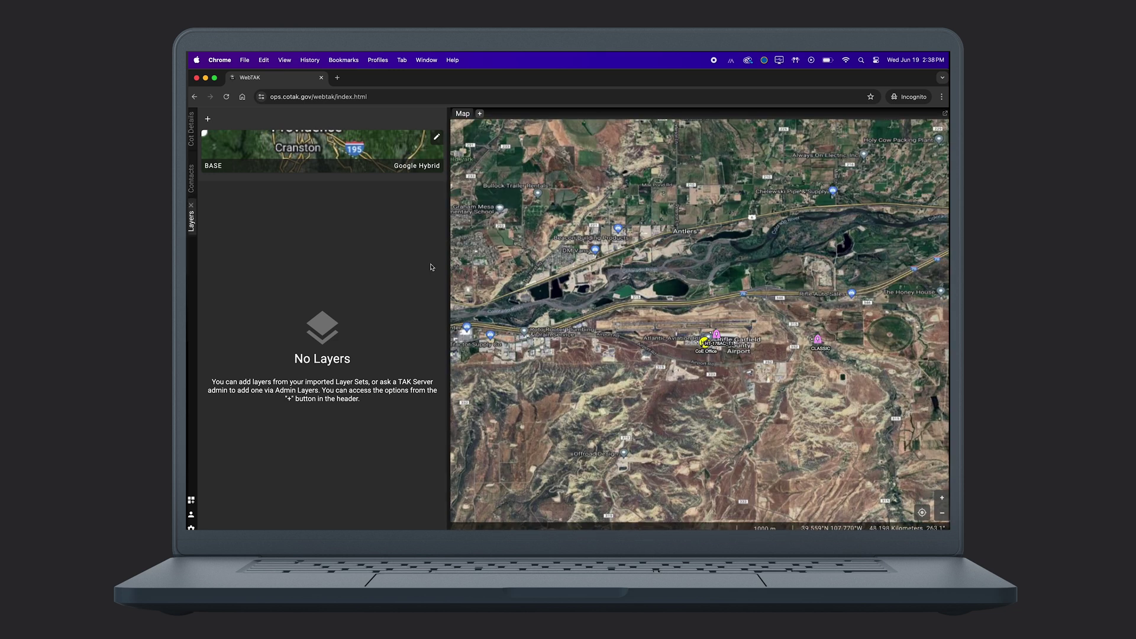
pyautogui.click(480, 113)
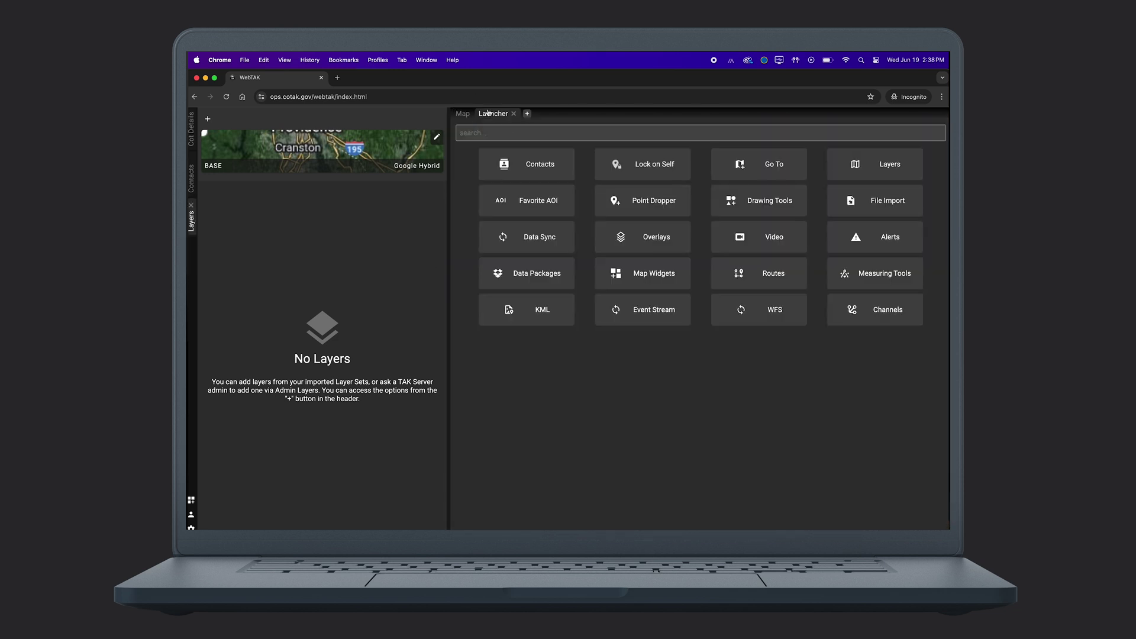
# - Dock the Launcher tab in the left sidebar, close the extra tab, and zoom out over western Colorado
pyautogui.moveTo(487, 113); pyautogui.dragTo(205, 271)
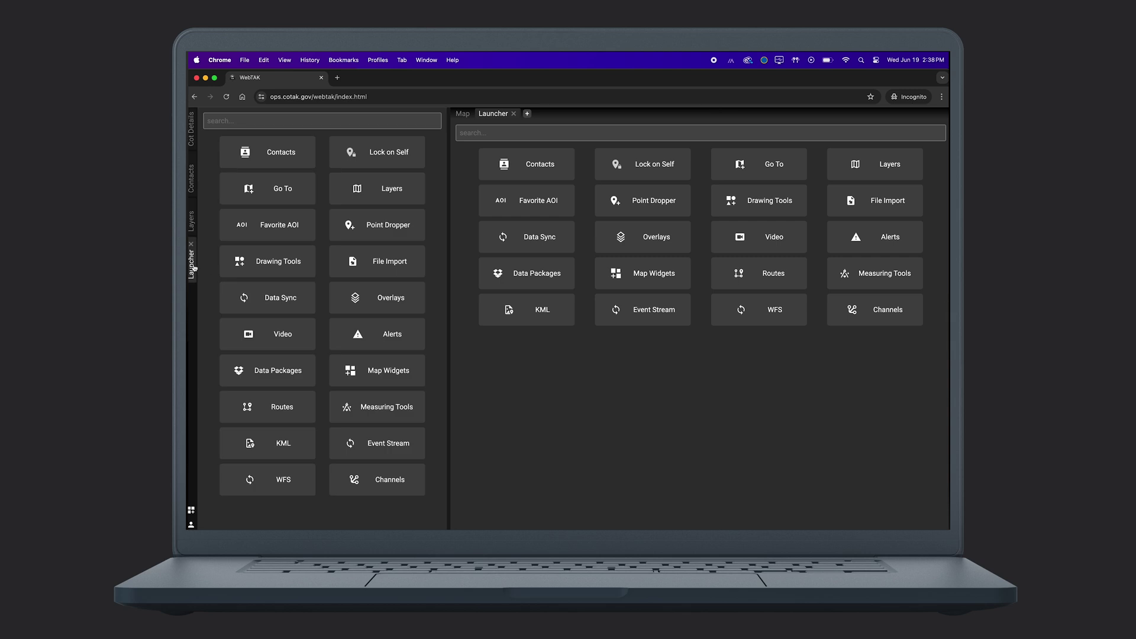
pyautogui.click(513, 113)
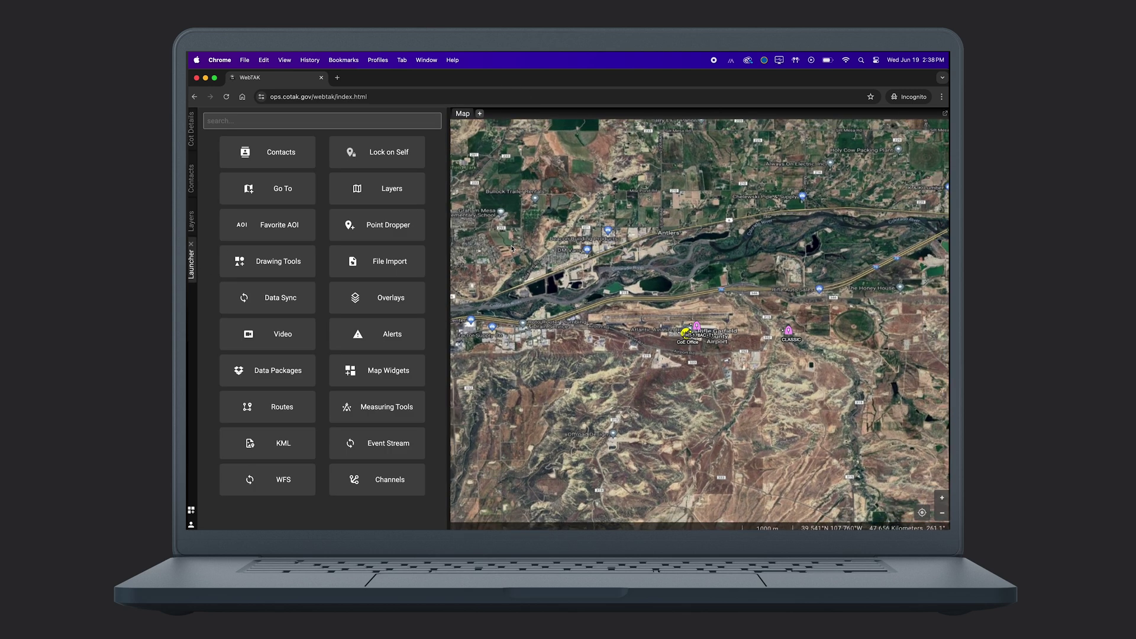
pyautogui.scroll(-3, 512, 248)
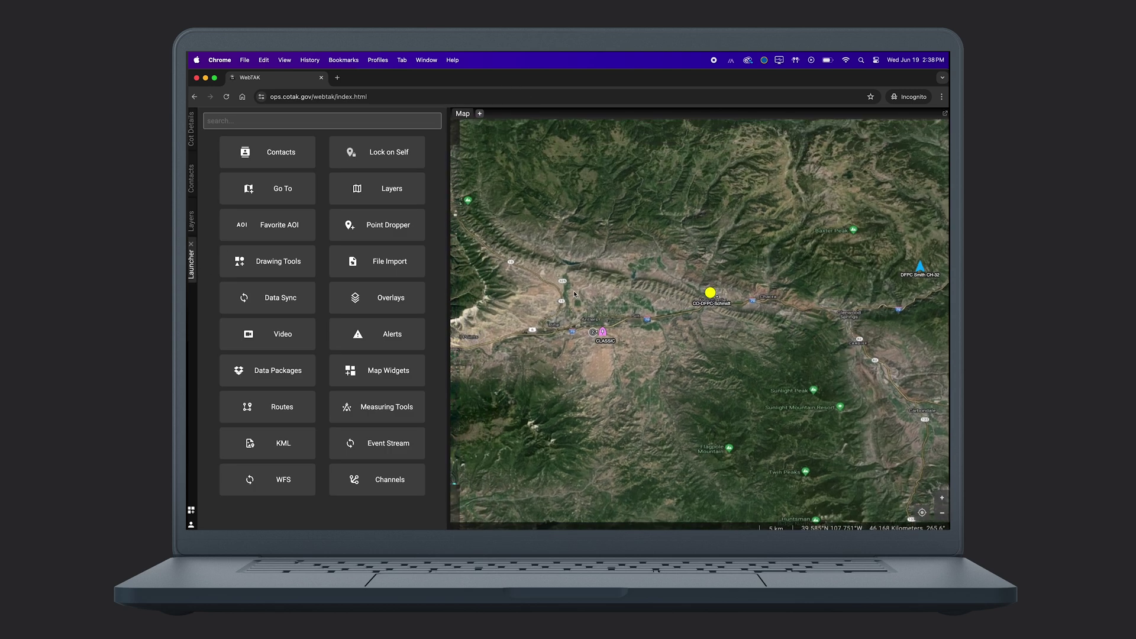
pyautogui.scroll(-2, 574, 294)
pyautogui.scroll(2, 573, 293)
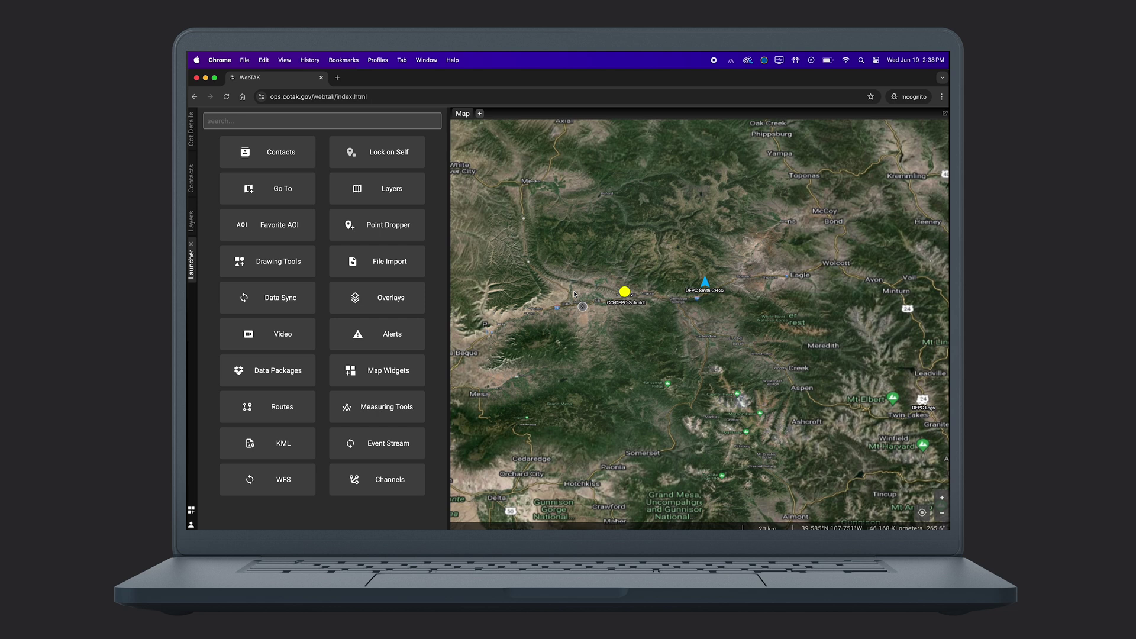